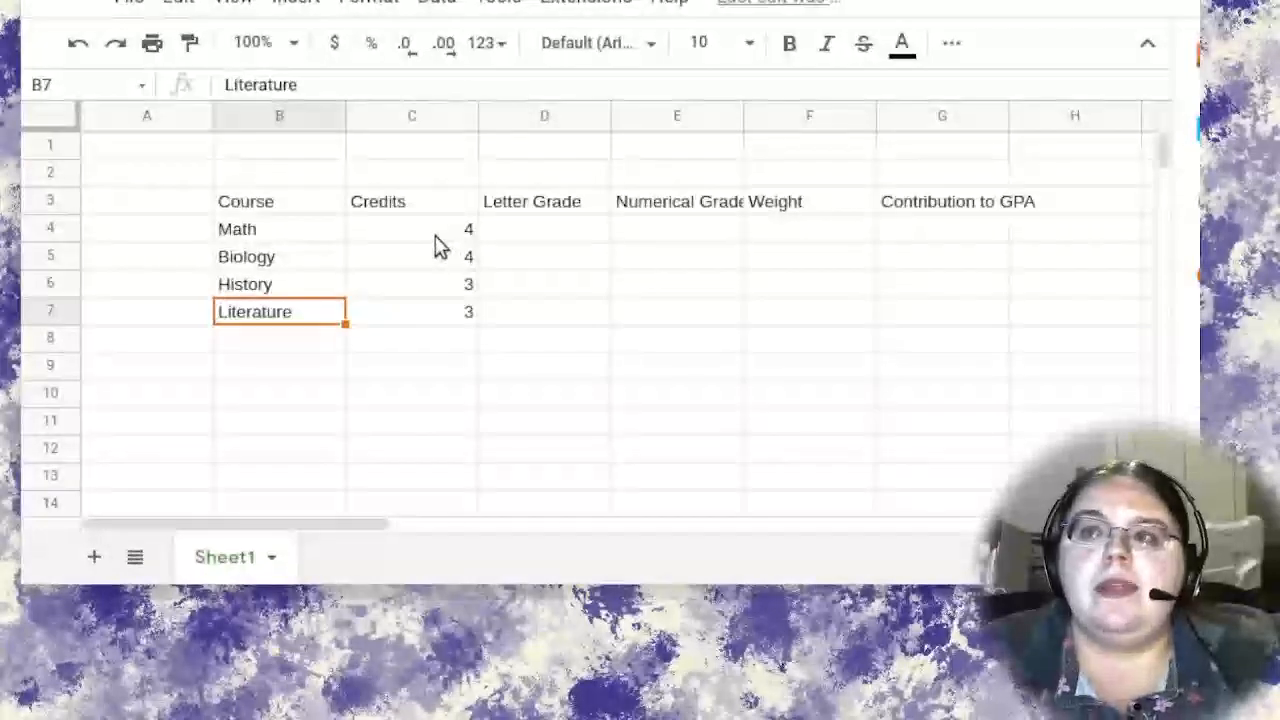
{"action": "left_click", "coordinate": [440, 237]}
{"action": "left_click", "coordinate": [450, 264]}
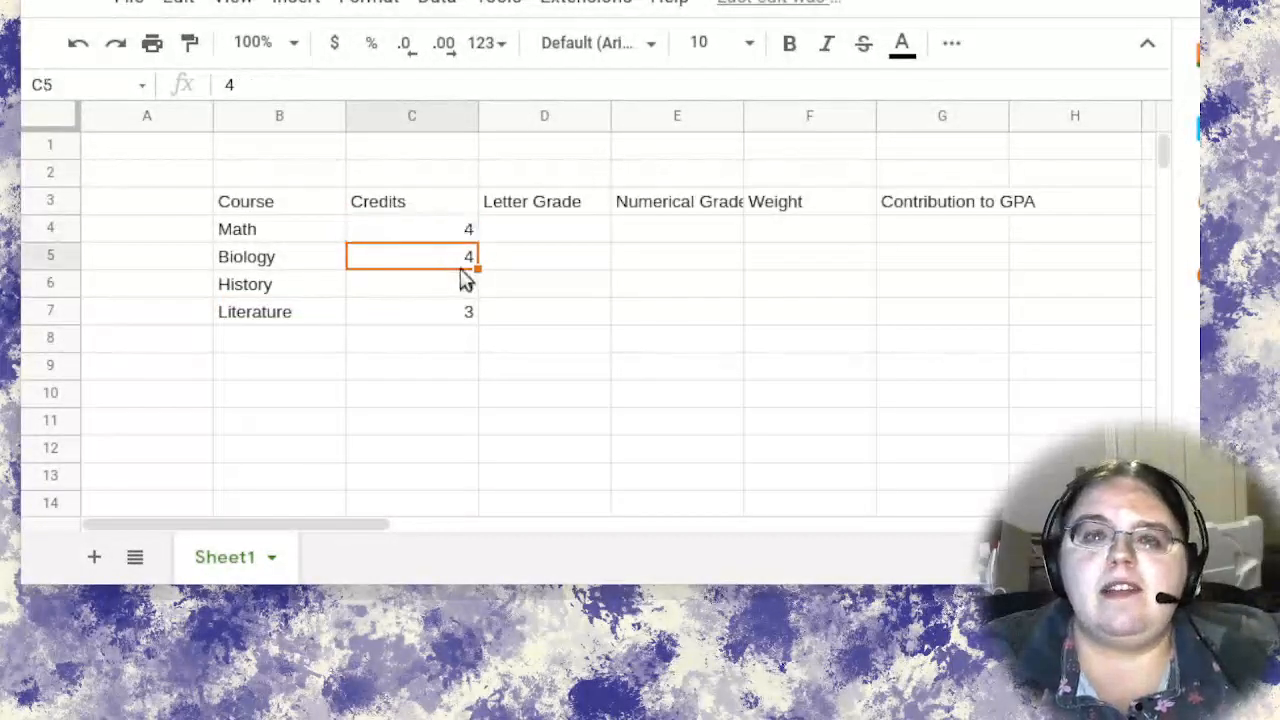
{"action": "left_click", "coordinate": [413, 298]}
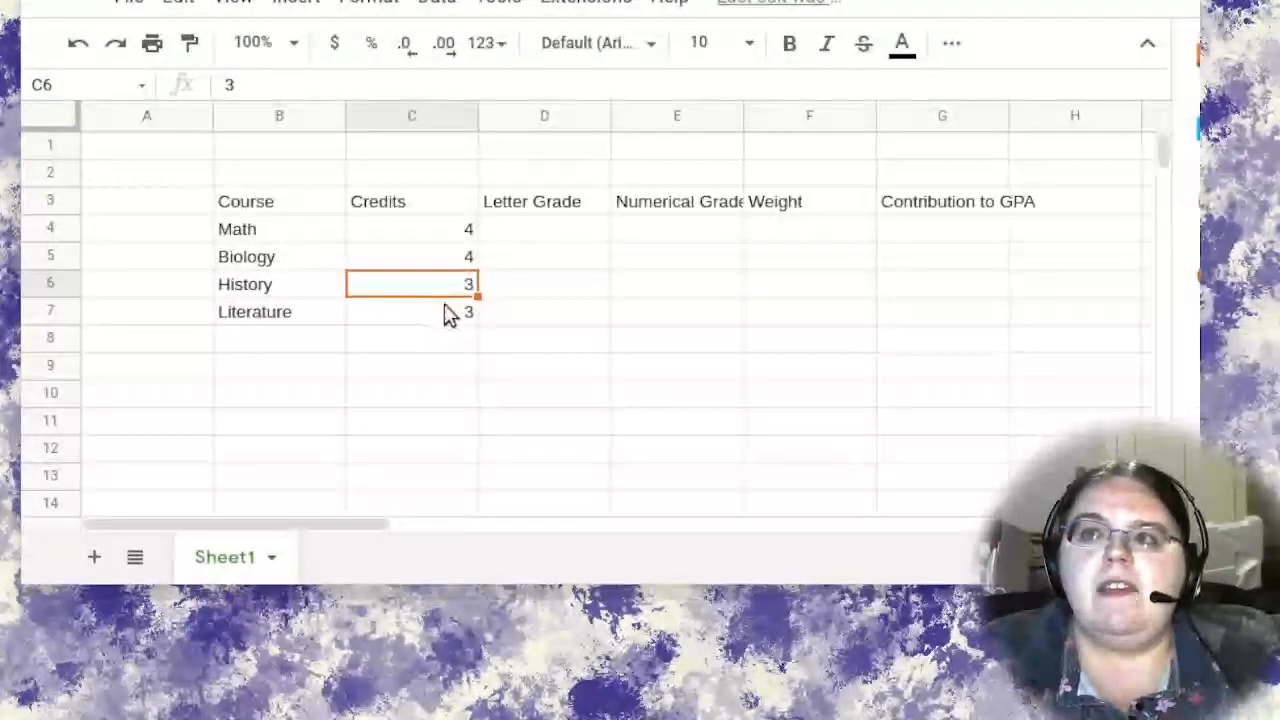
{"action": "left_click", "coordinate": [440, 318]}
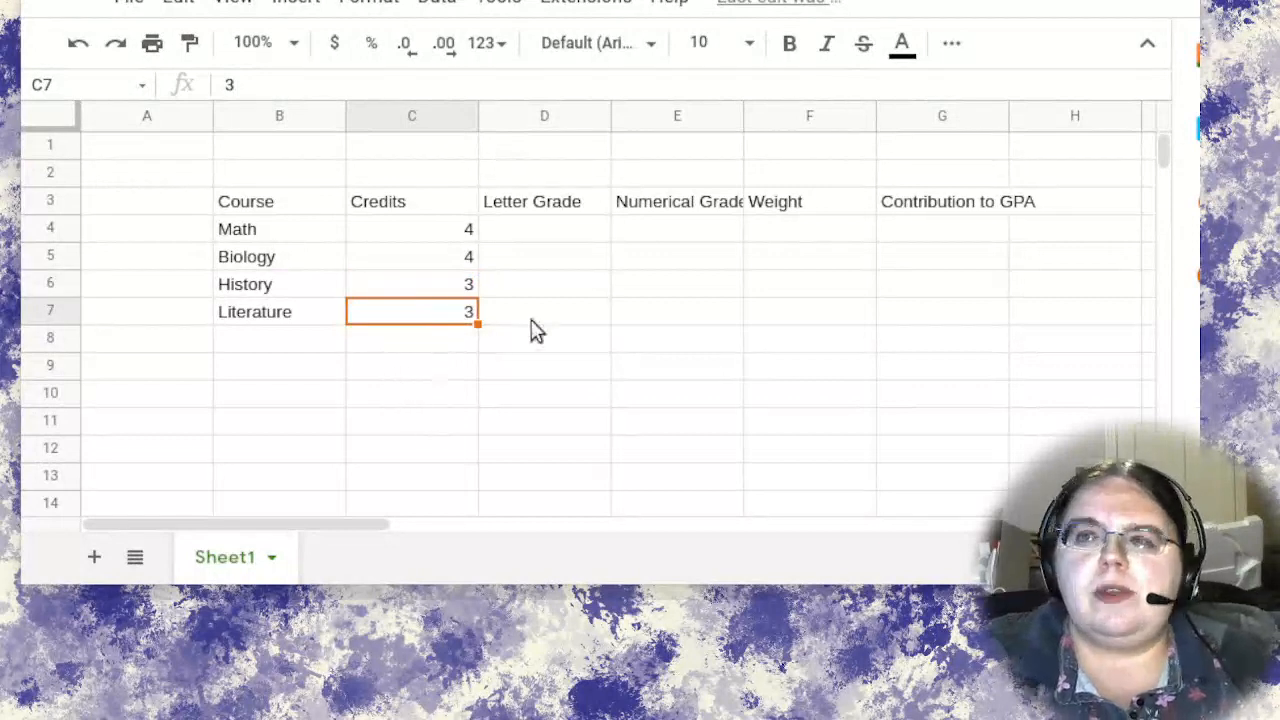
Enter the letter grades C for Math, B for Biology, A for History and A for Literature.
{"action": "left_click", "coordinate": [543, 262]}
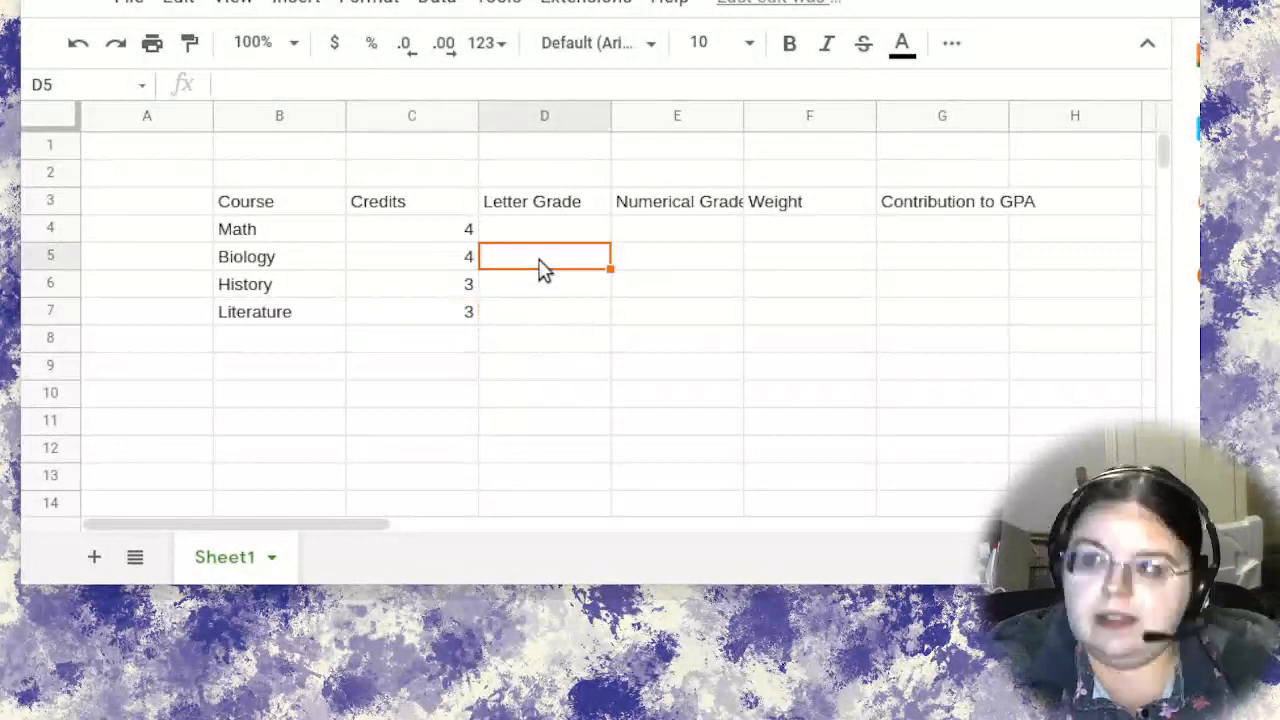
{"action": "type", "text": "B"}
{"action": "left_click", "coordinate": [546, 236]}
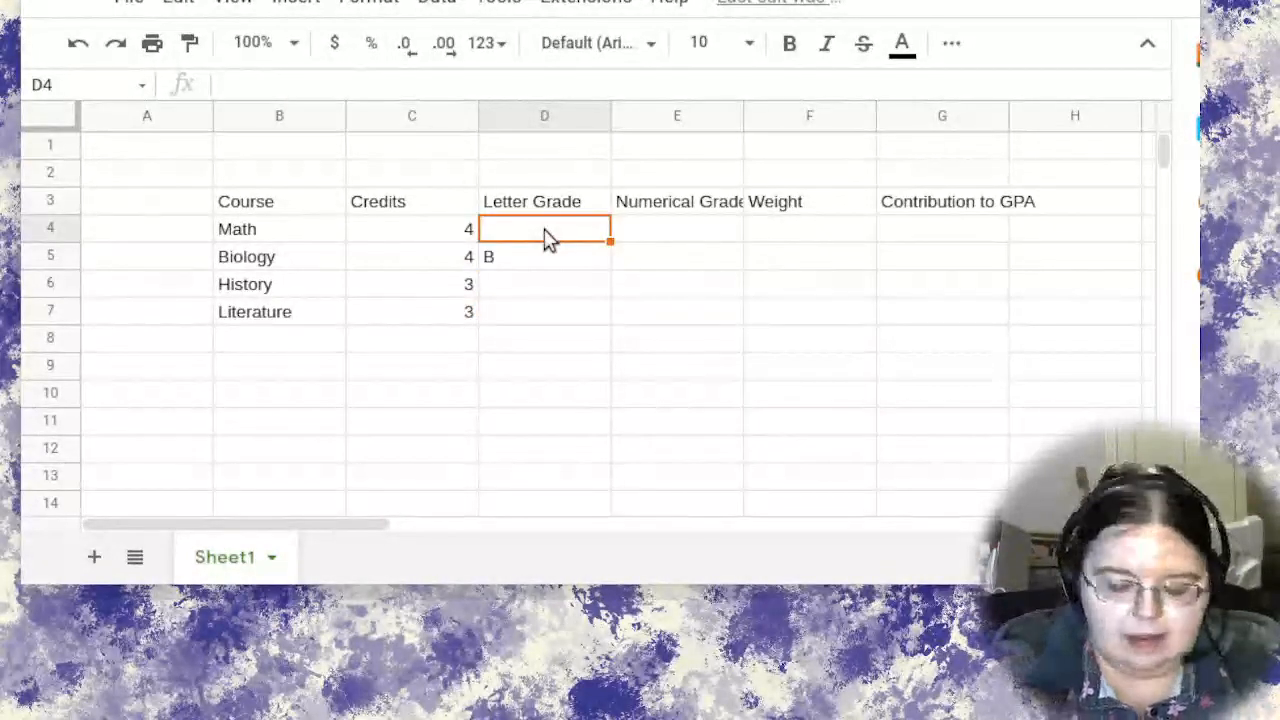
{"action": "type", "text": "C"}
{"action": "left_click", "coordinate": [530, 288]}
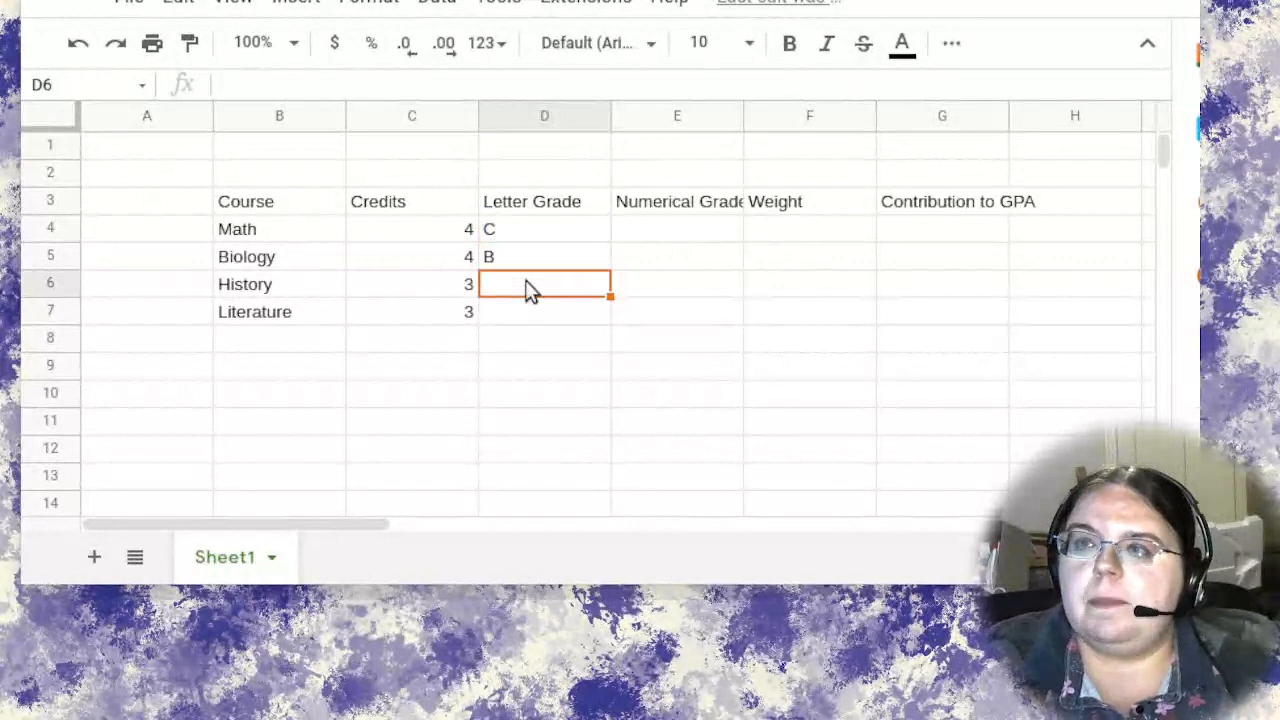
{"action": "type", "text": "A"}
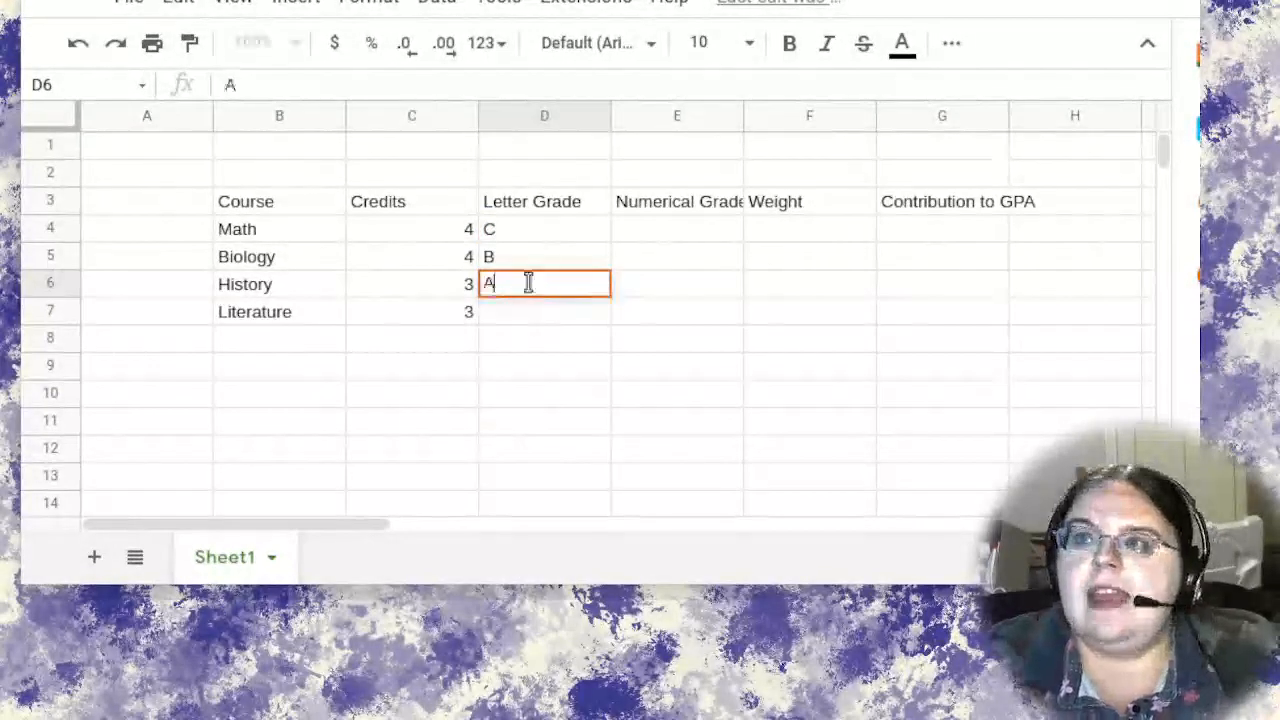
{"action": "left_click", "coordinate": [510, 318]}
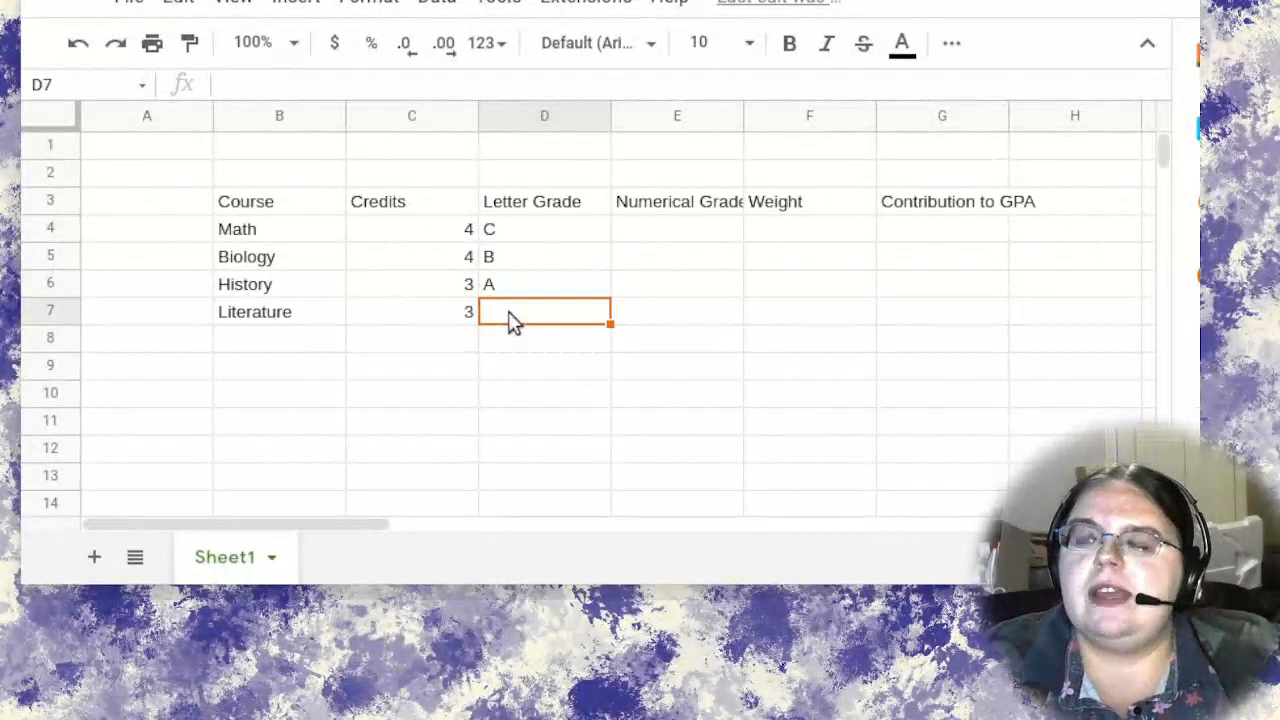
{"action": "type", "text": "A"}
{"action": "left_click", "coordinate": [513, 345]}
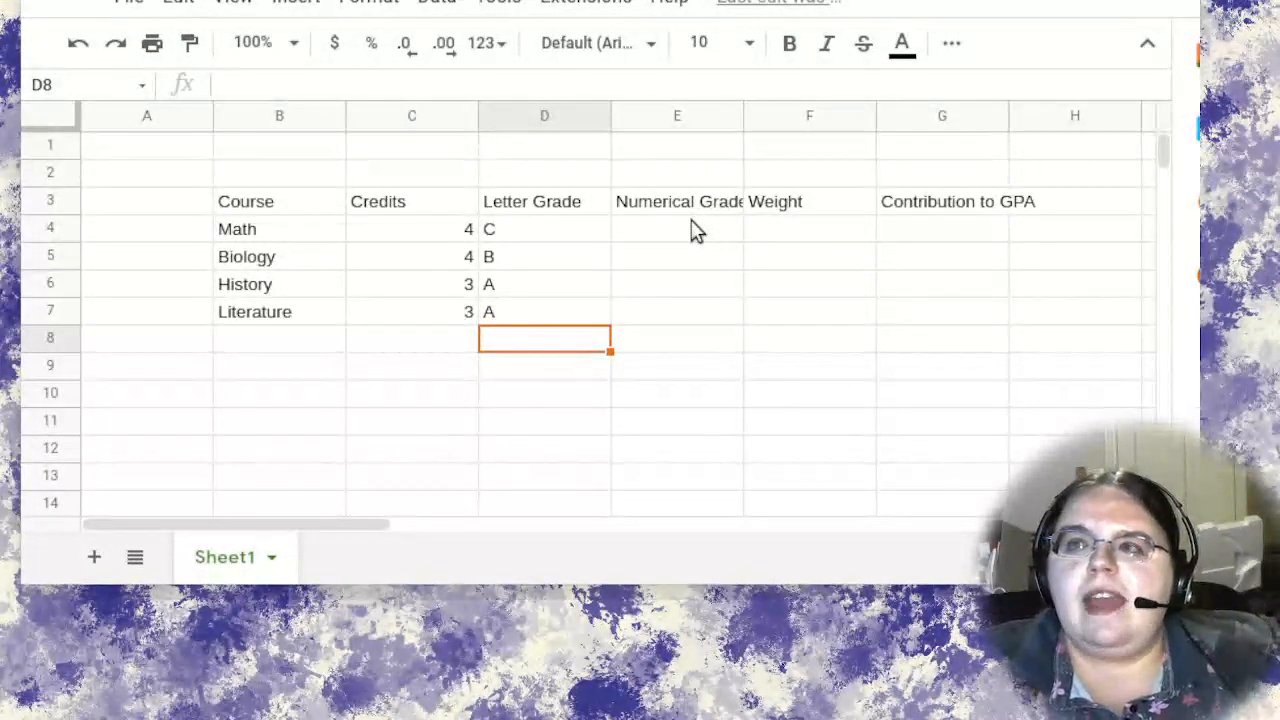
Enter the numerical grades 2 for Math, 3 for Biology, 4 for History and 4 for Literature.
{"action": "left_click", "coordinate": [658, 230]}
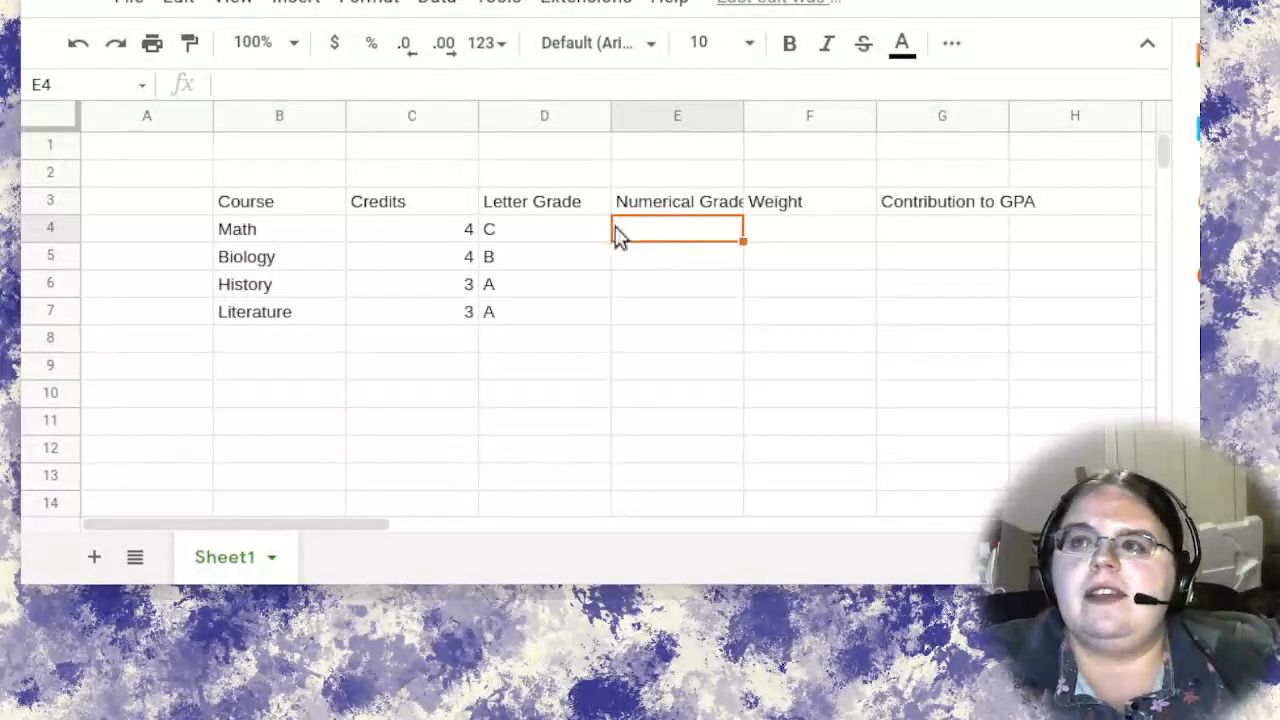
{"action": "type", "text": "2"}
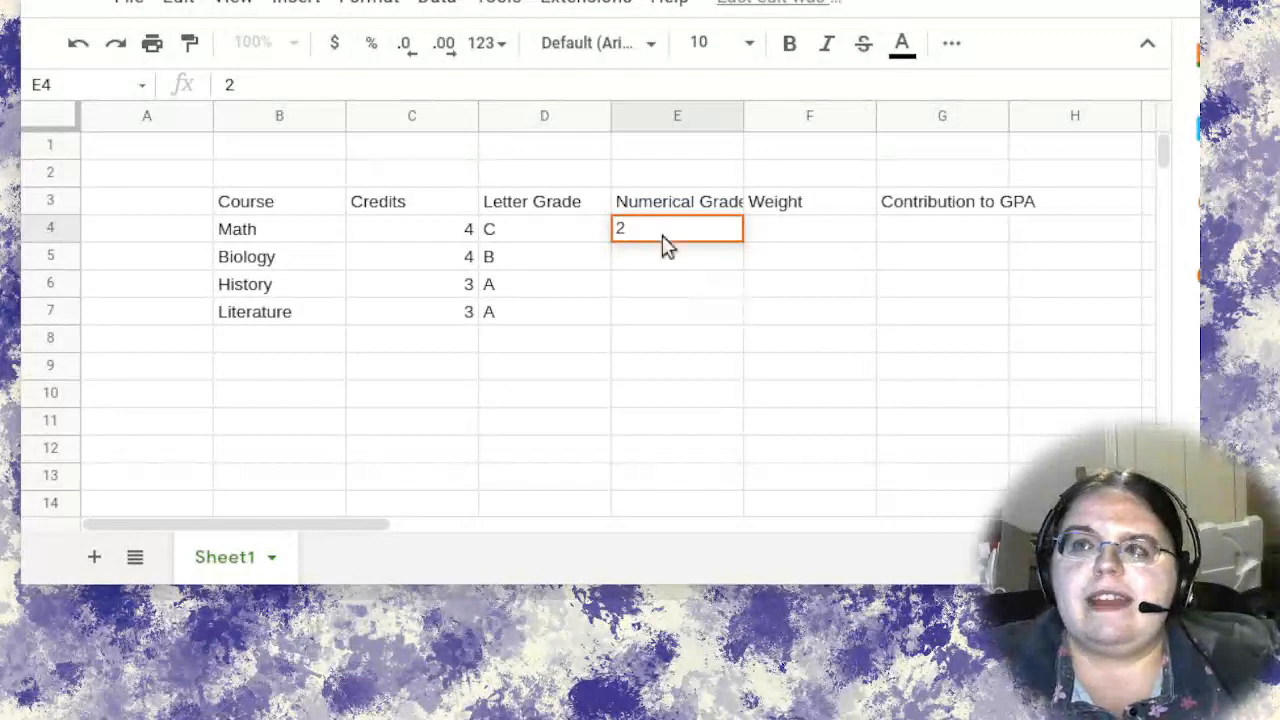
{"action": "left_click", "coordinate": [649, 263]}
{"action": "type", "text": "3"}
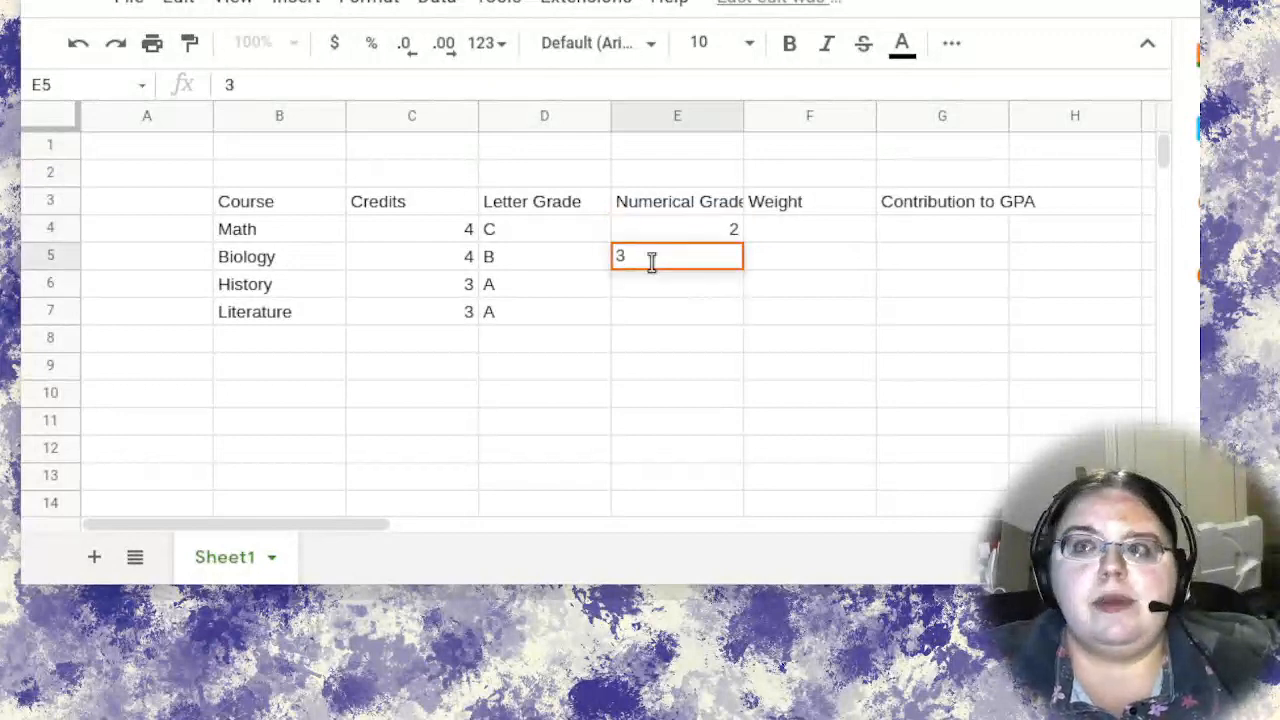
{"action": "left_click", "coordinate": [646, 284]}
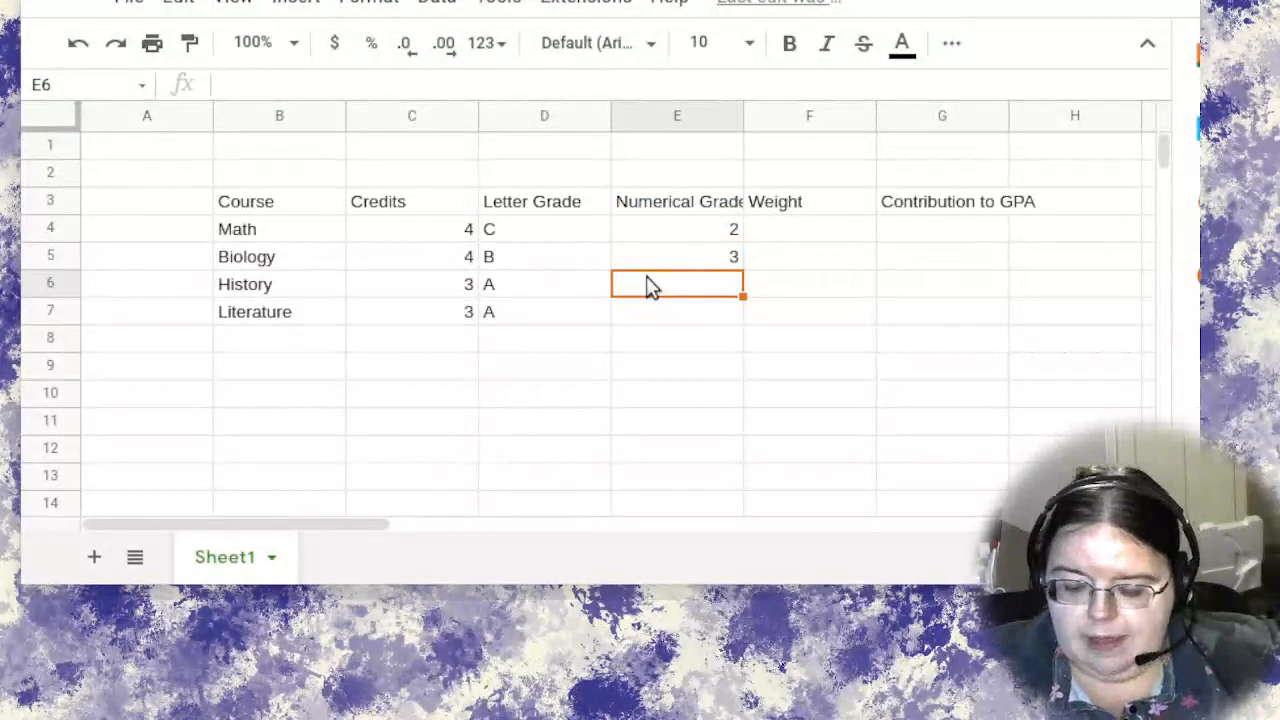
{"action": "type", "text": "4"}
{"action": "key", "text": "Return"}
{"action": "type", "text": "4"}
{"action": "key", "text": "Return"}
{"action": "left_click", "coordinate": [689, 237]}
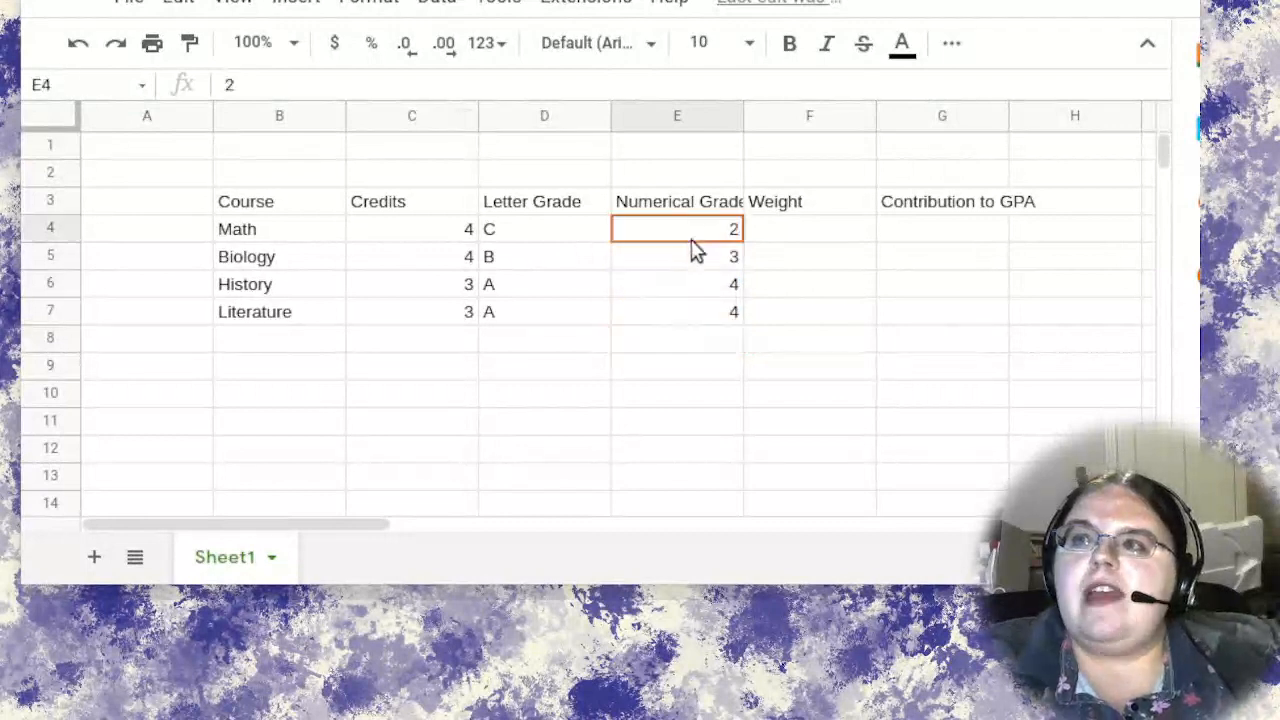
{"action": "left_click_drag", "start_coordinate": [691, 241], "coordinate": [703, 309]}
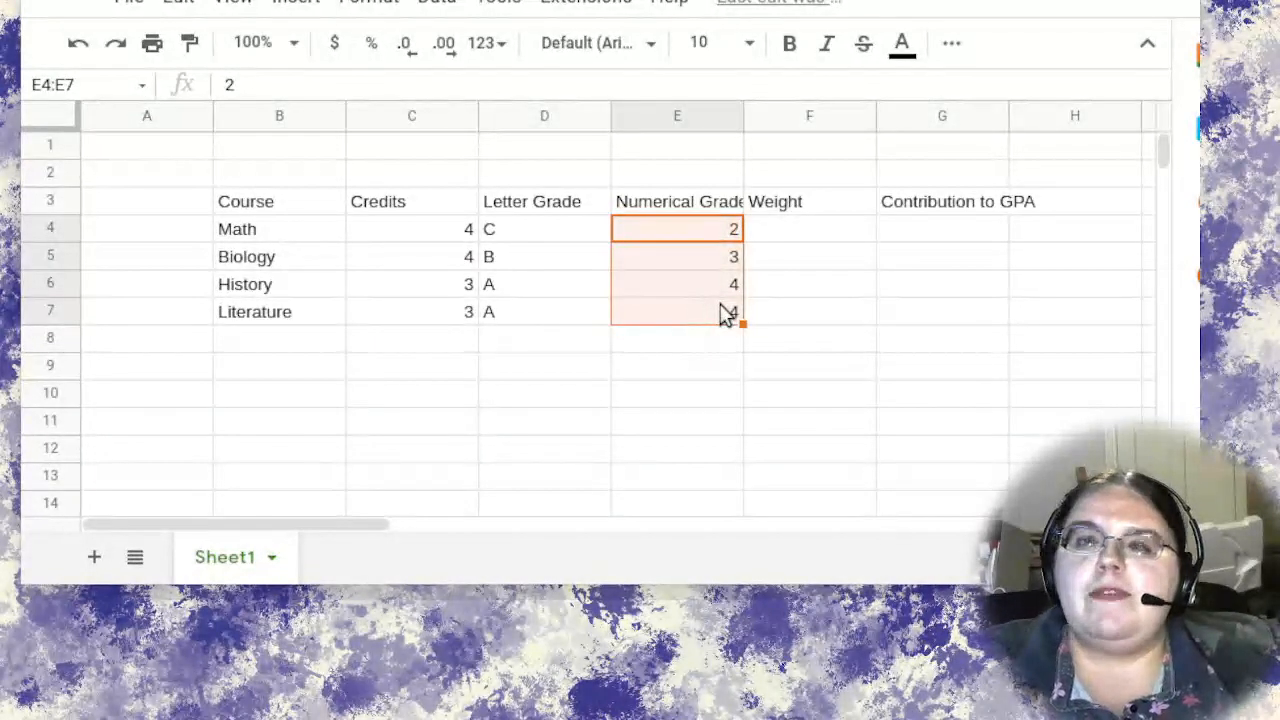
{"action": "left_click_drag", "start_coordinate": [403, 238], "coordinate": [415, 265]}
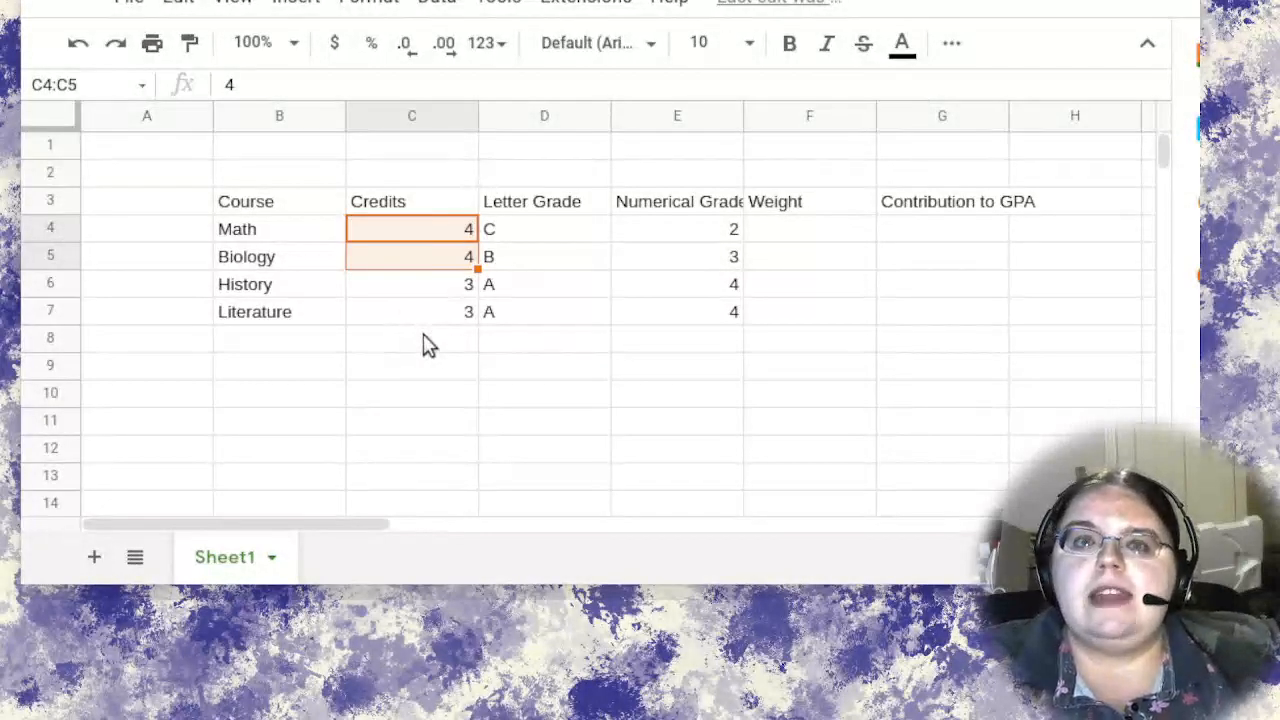
Total the course credits in C8 with the suggested formula =SUM(C4:C7).
{"action": "left_click", "coordinate": [423, 343]}
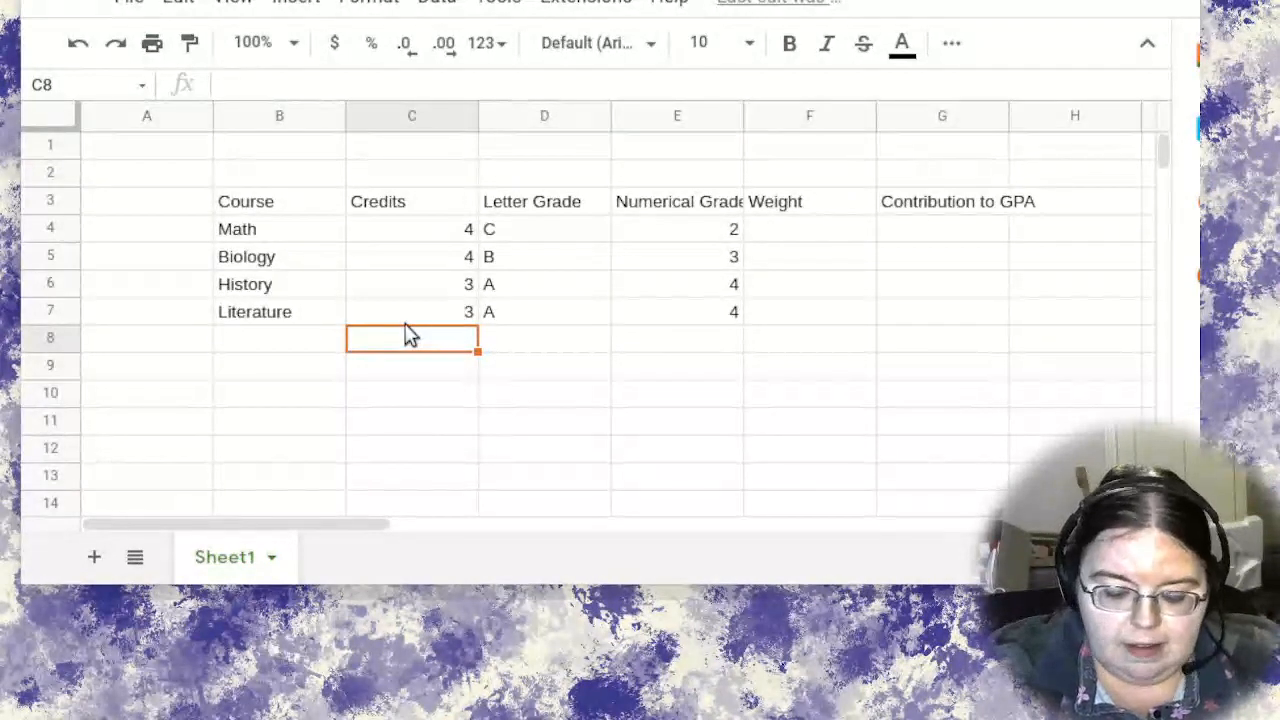
{"action": "type", "text": "="}
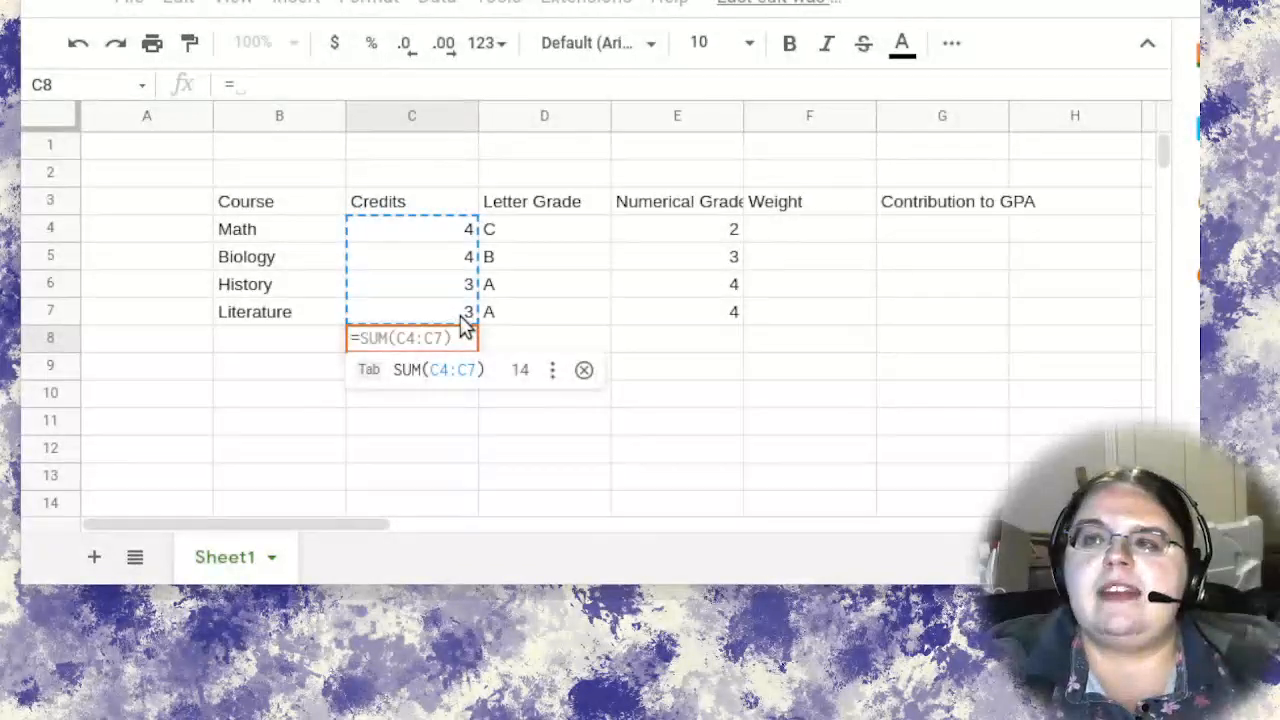
{"action": "key", "text": "Tab"}
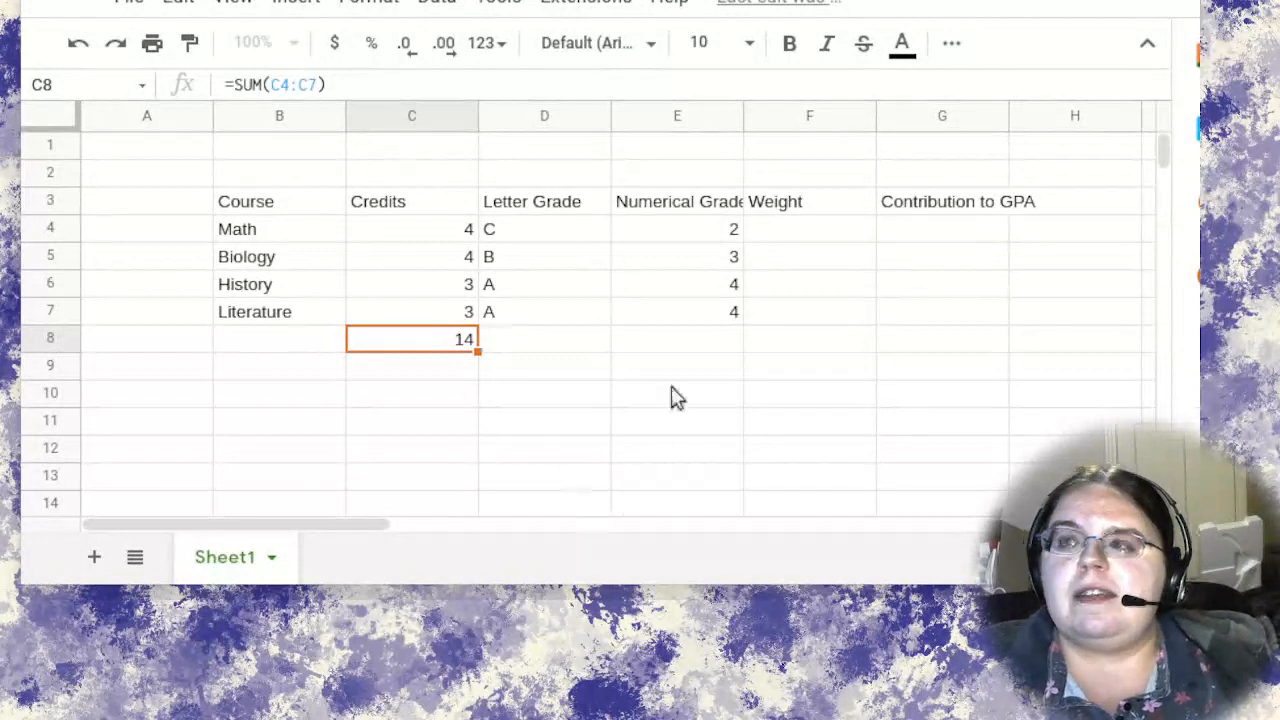
Calculate Math's weight in F4 by dividing its credits by the total credits with =C4/C8.
{"action": "left_click", "coordinate": [786, 235]}
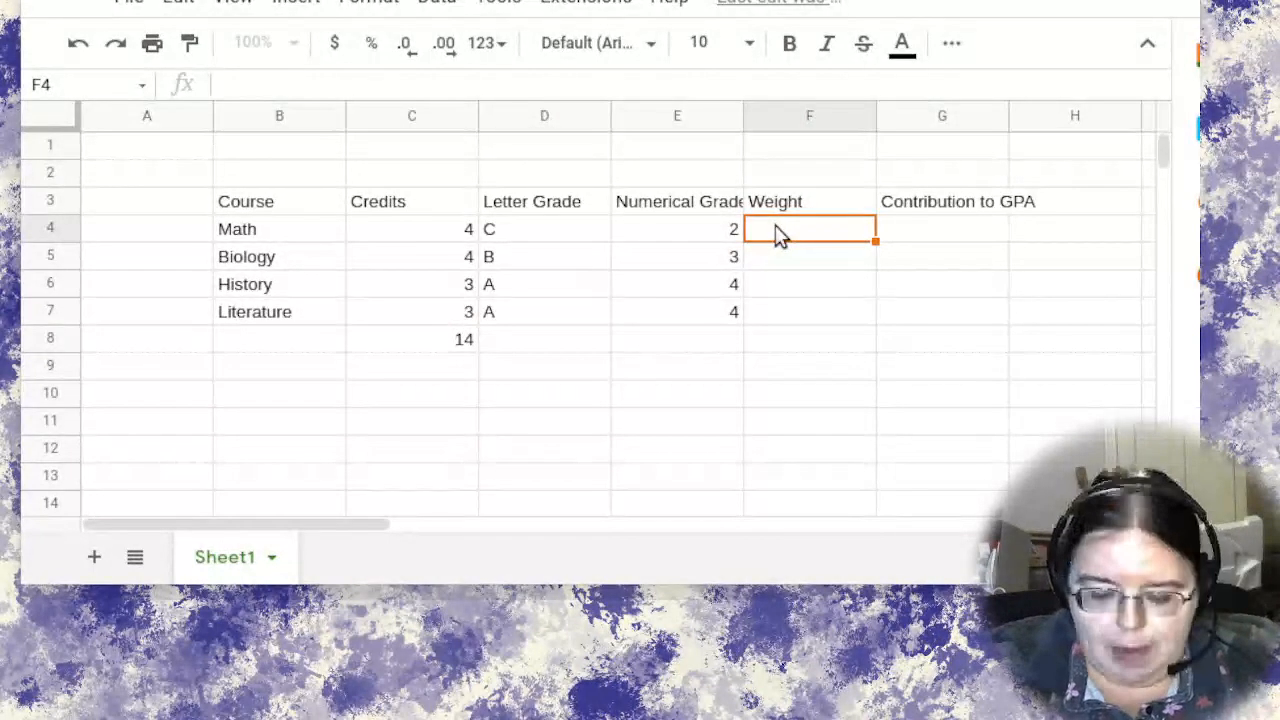
{"action": "type", "text": "="}
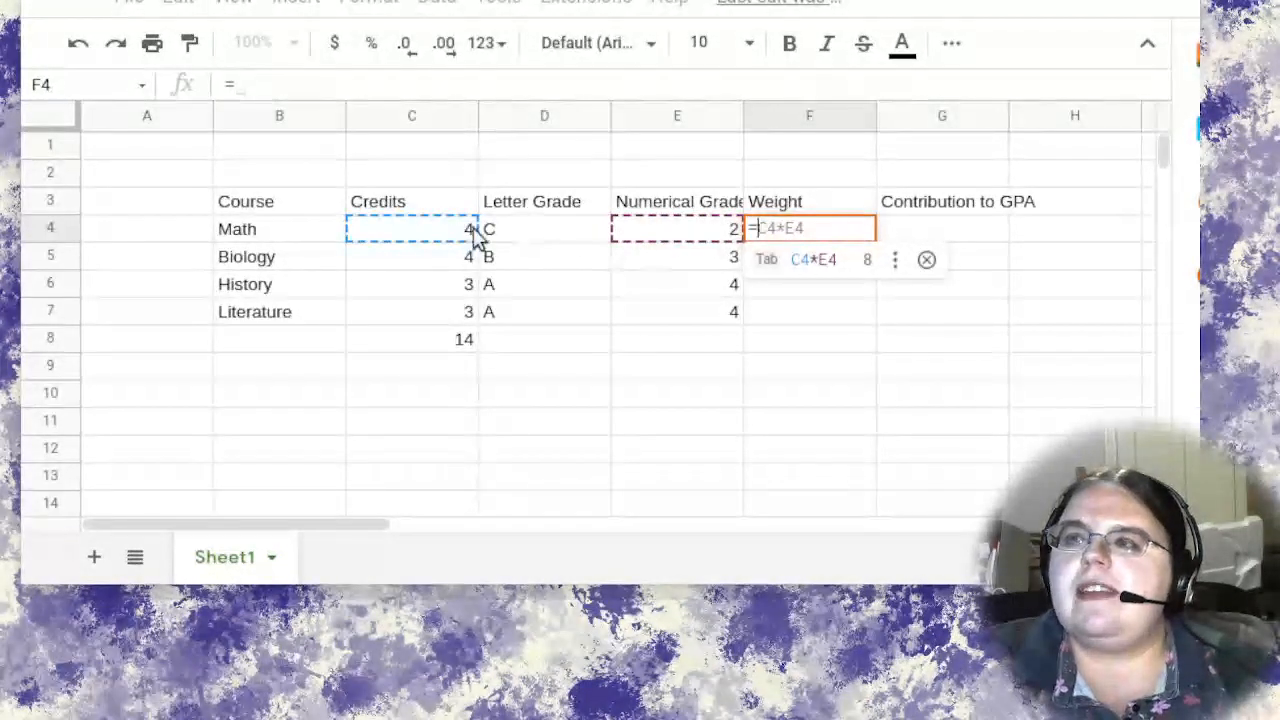
{"action": "left_click", "coordinate": [437, 234]}
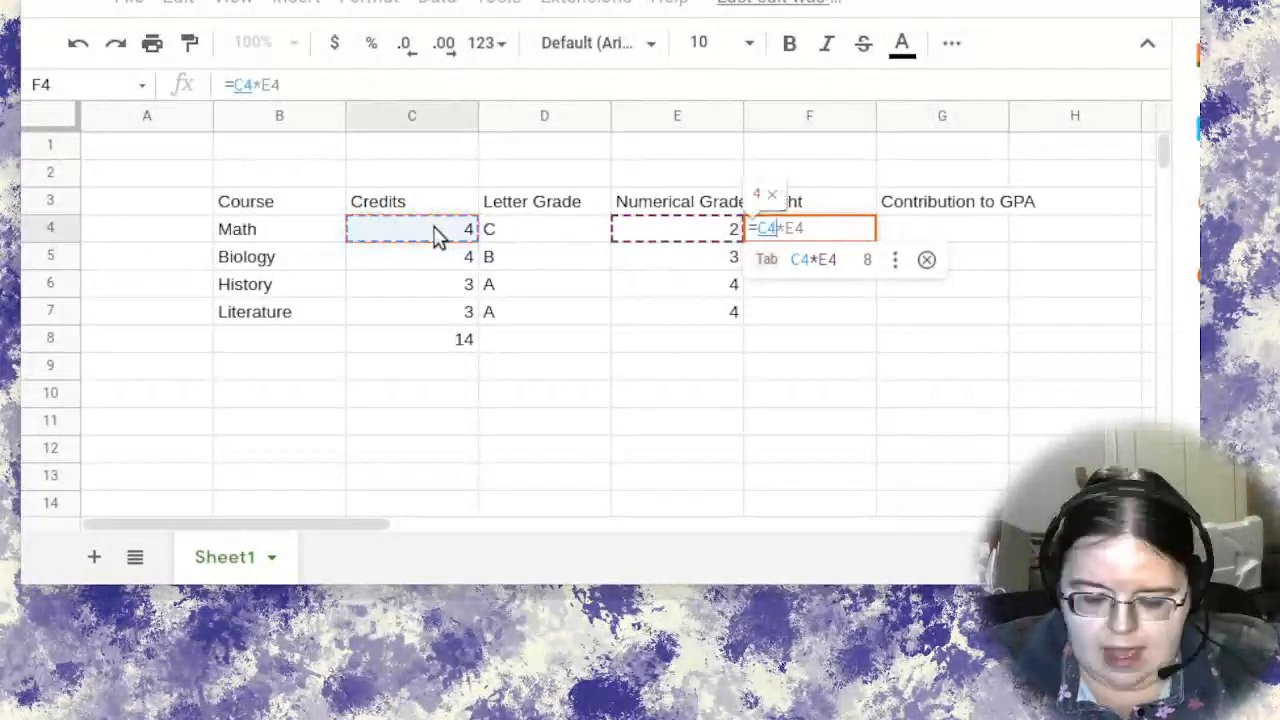
{"action": "type", "text": "/"}
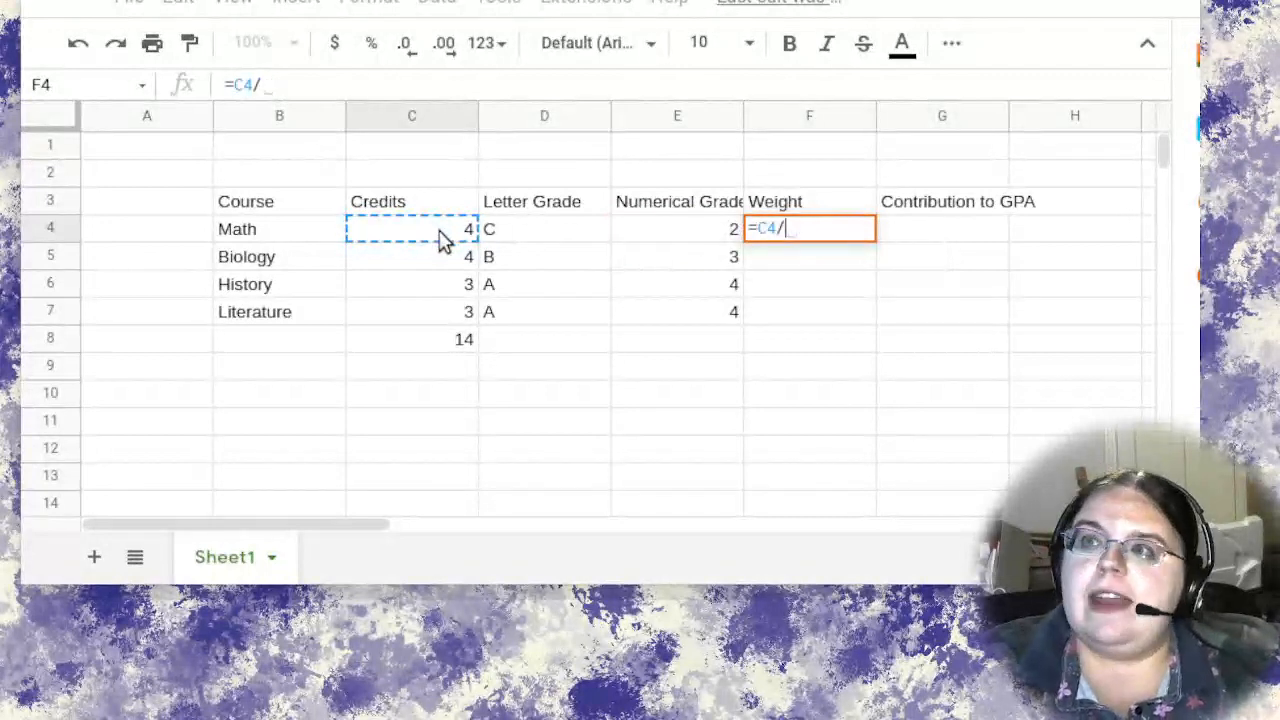
{"action": "left_click", "coordinate": [425, 350]}
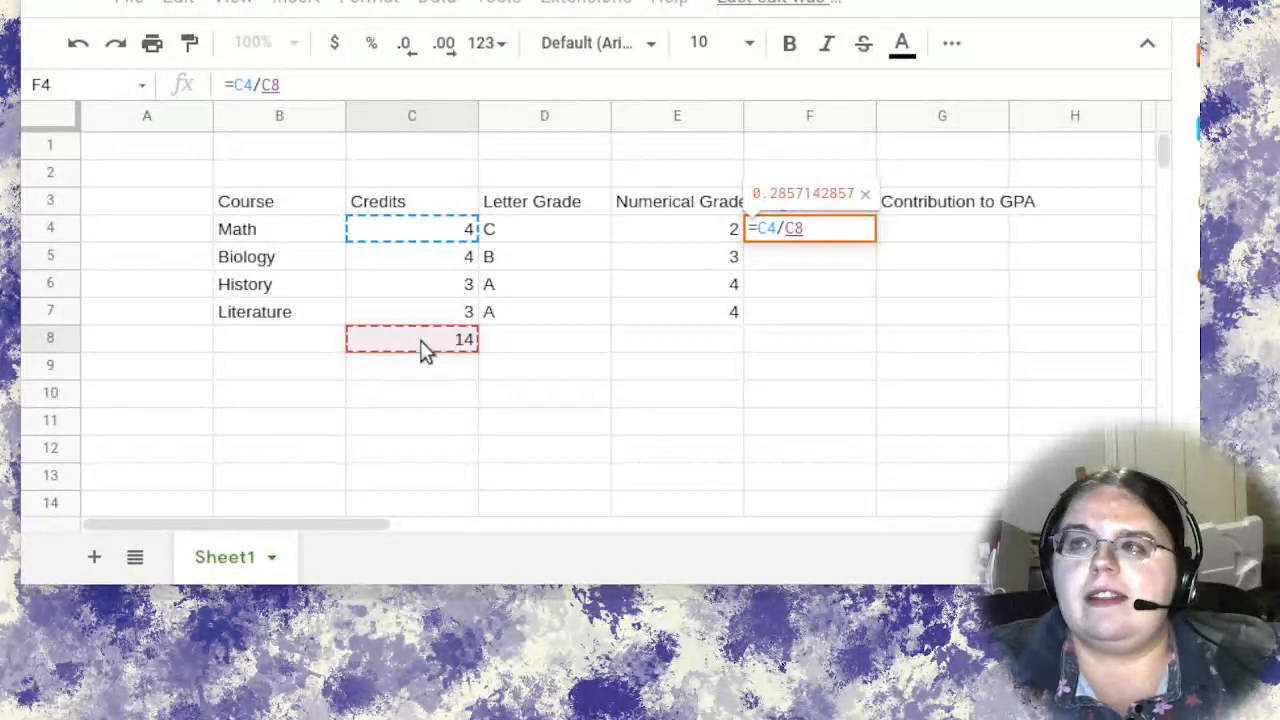
{"action": "key", "text": "Return"}
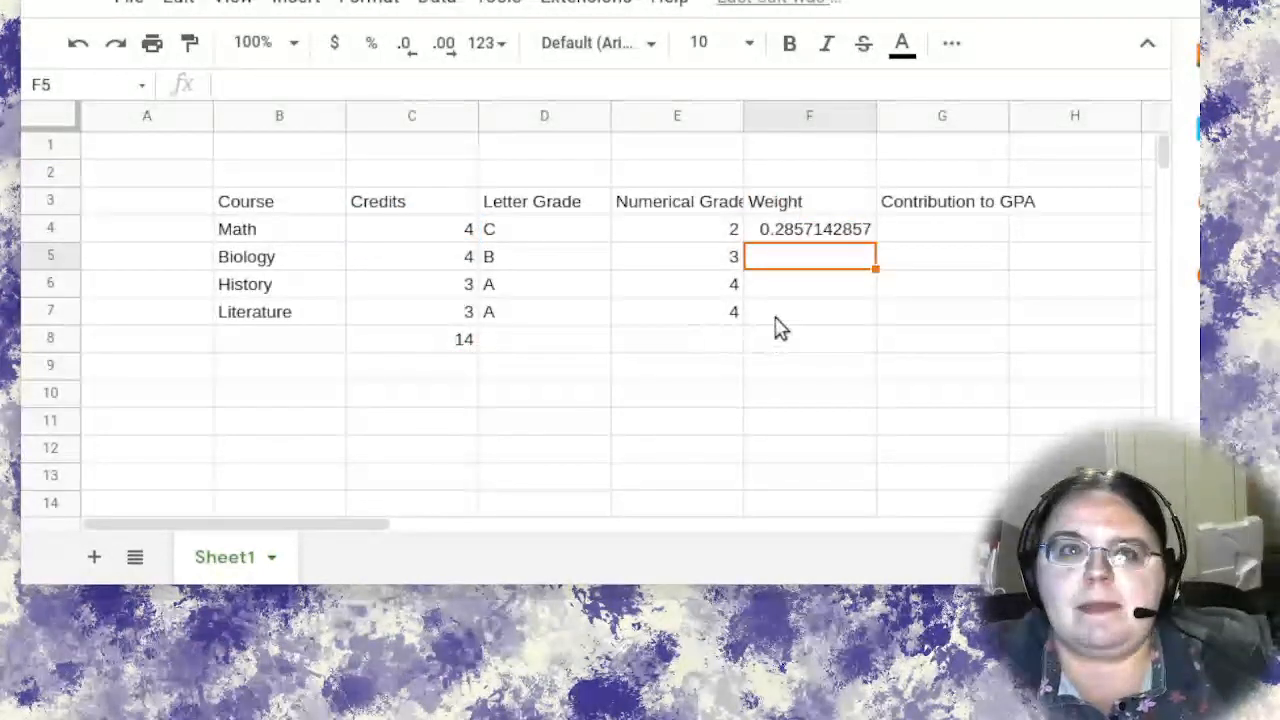
Try to fill the Math weight formula from F4 down to F7, inspect the formula in F5, and undo the fill.
{"action": "left_click", "coordinate": [836, 237]}
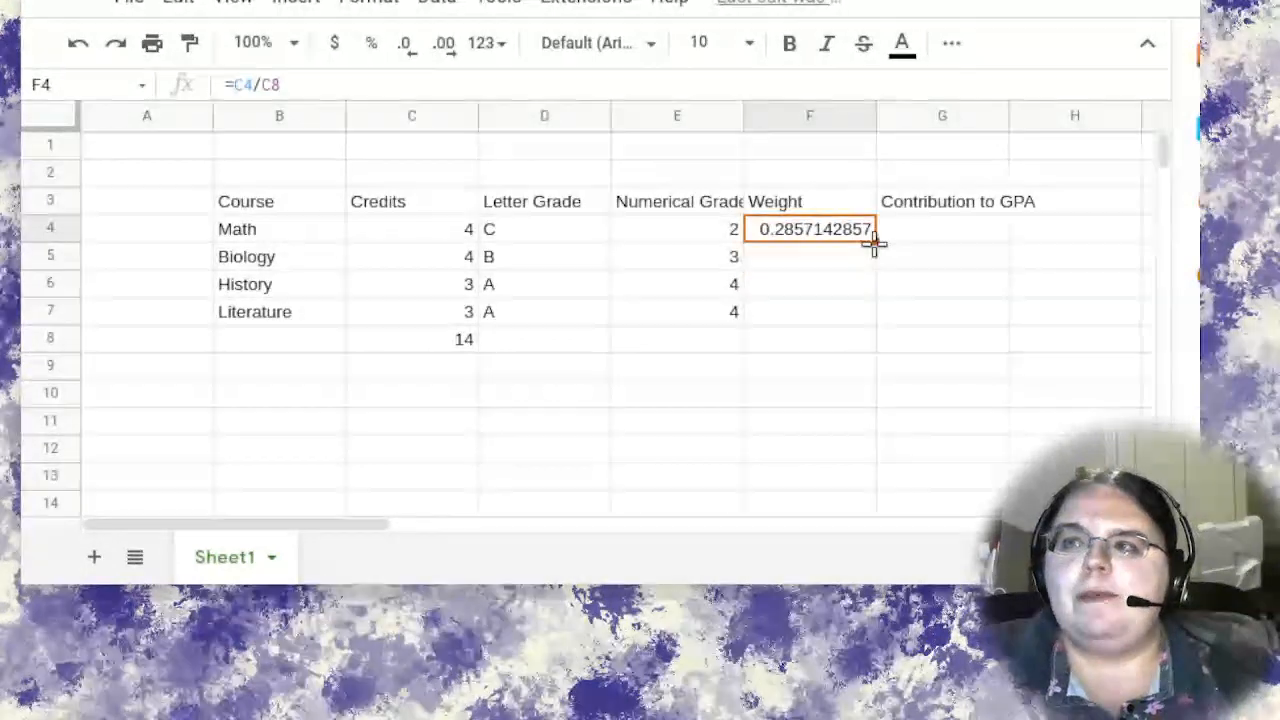
{"action": "left_click_drag", "start_coordinate": [875, 241], "coordinate": [868, 323]}
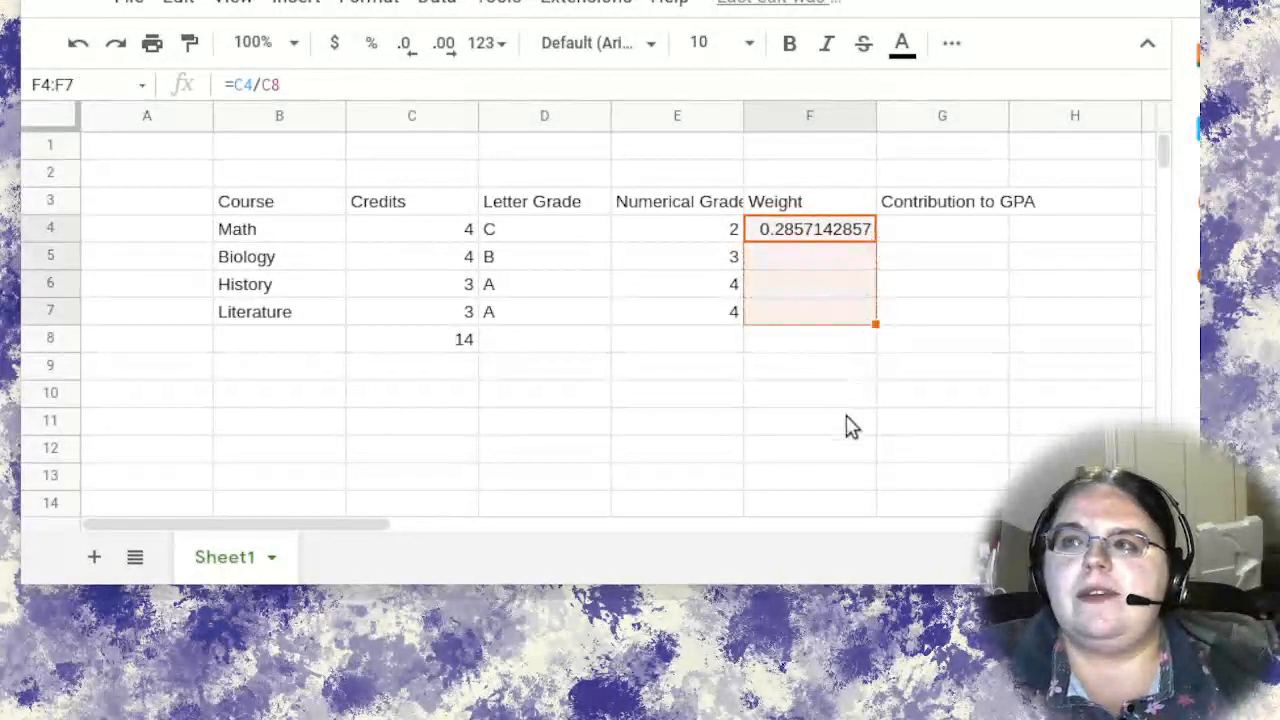
{"action": "left_click", "coordinate": [826, 257]}
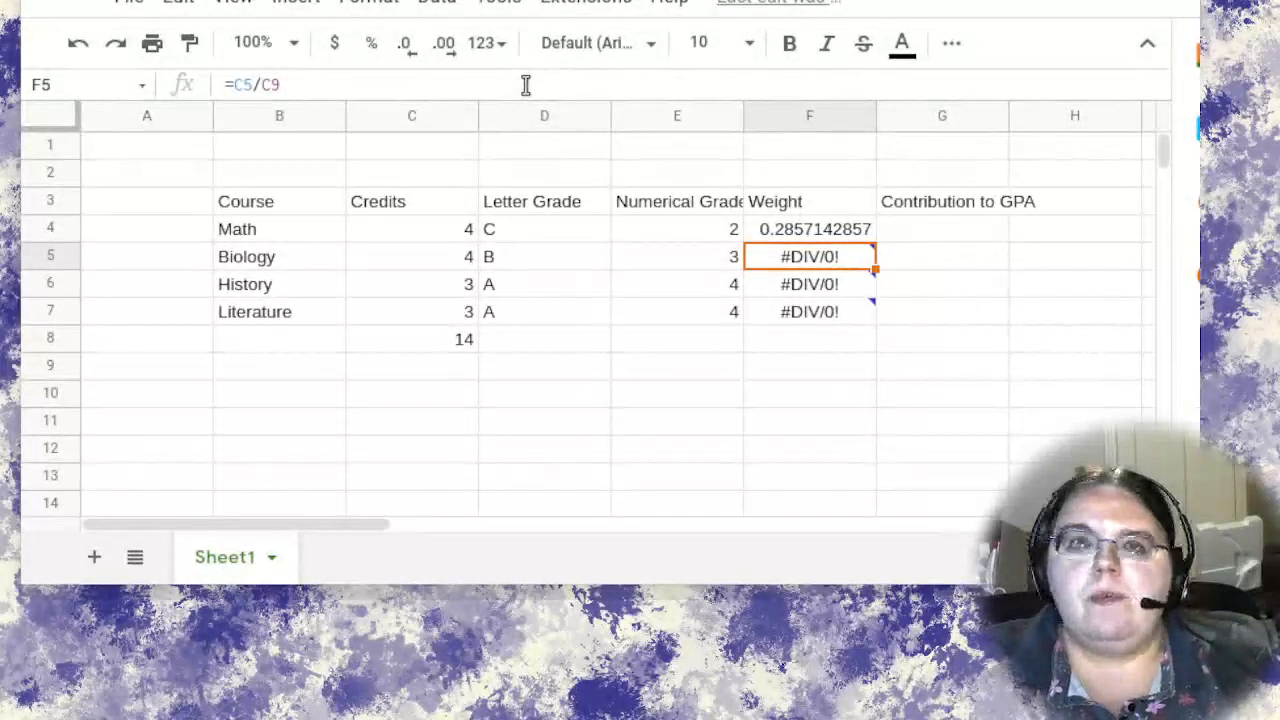
{"action": "left_click", "coordinate": [280, 87]}
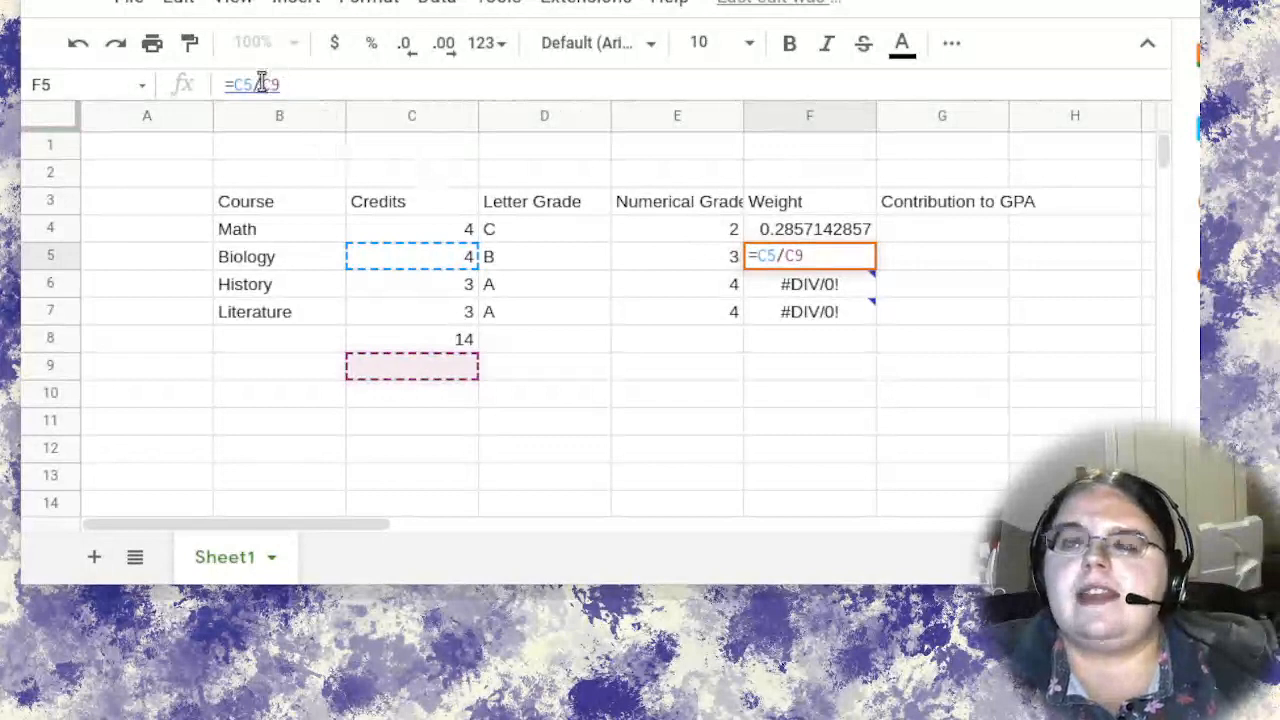
{"action": "mouse_move", "coordinate": [262, 83]}
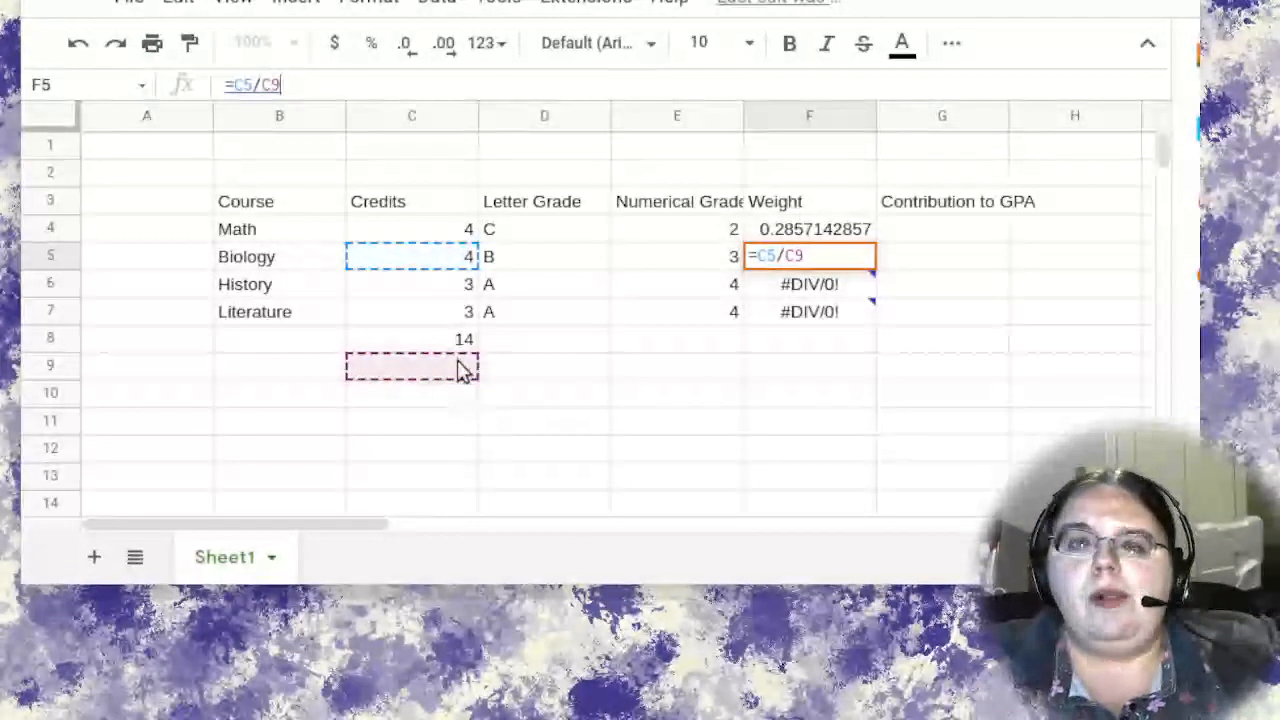
{"action": "mouse_move", "coordinate": [809, 251]}
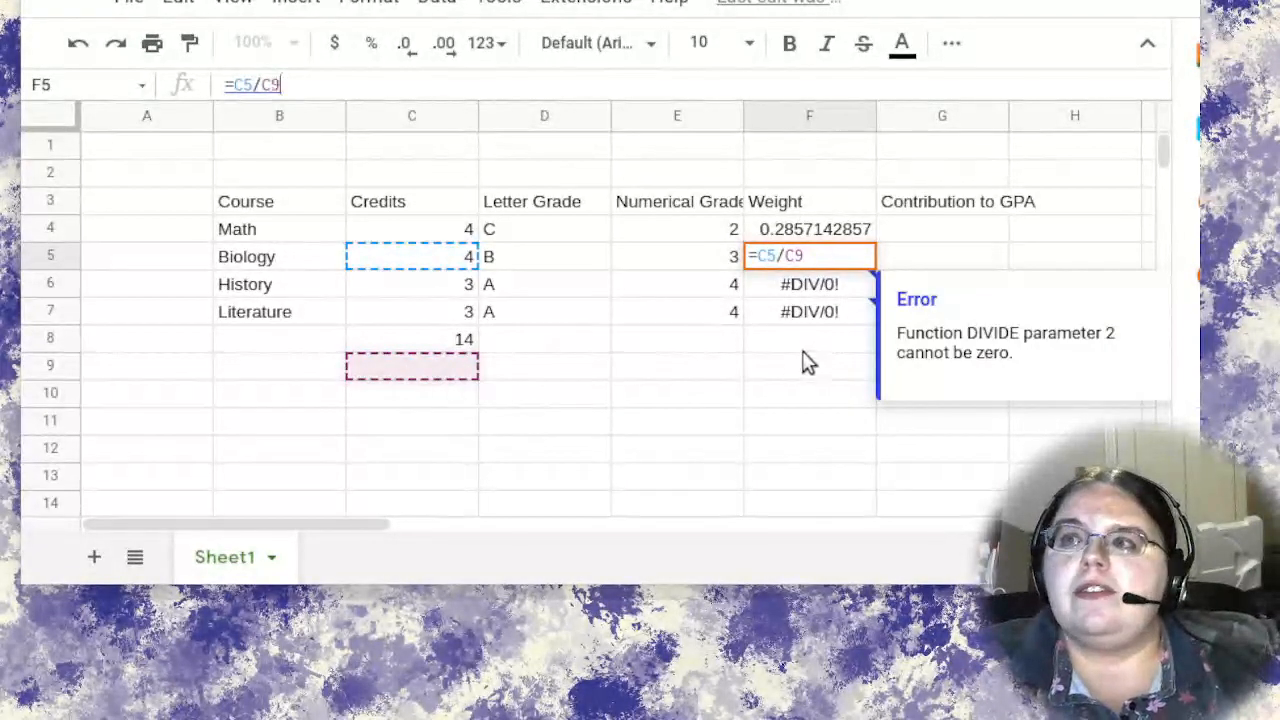
{"action": "left_click", "coordinate": [78, 43]}
Change the formula in F4 to =C4/C$8 and accept the suggested autofill for F5 through F8.
{"action": "left_click", "coordinate": [280, 84]}
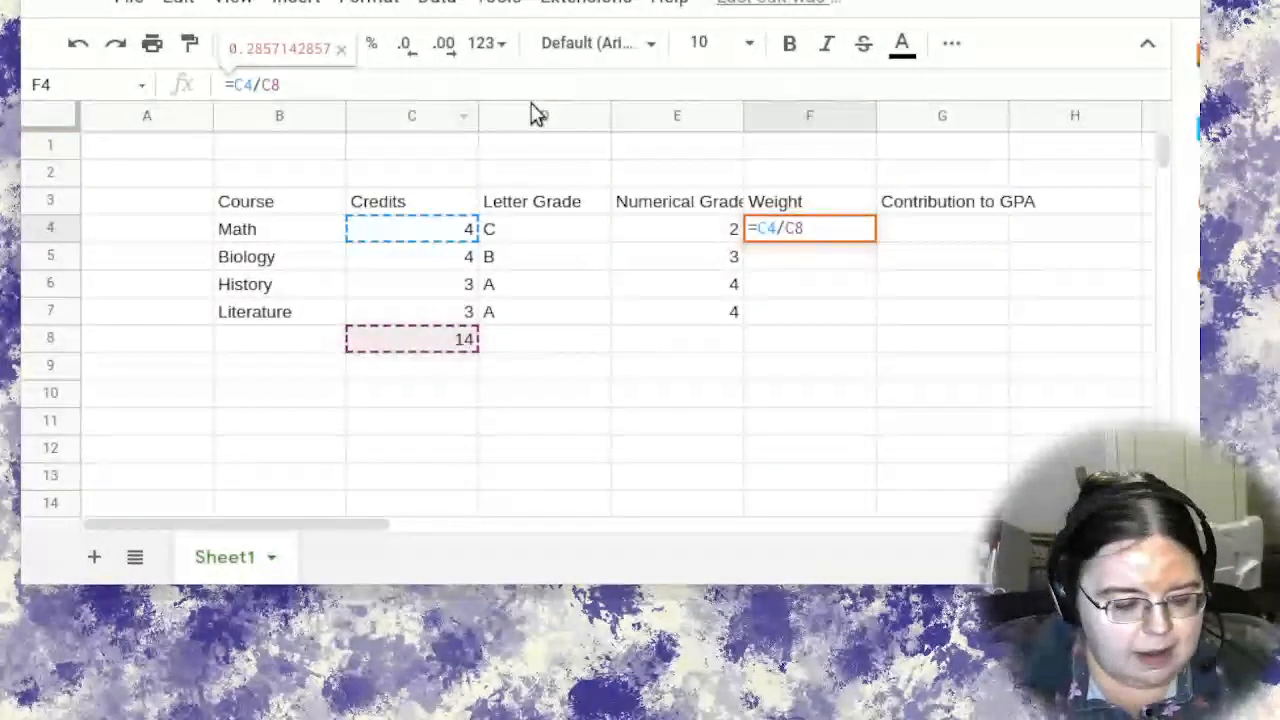
{"action": "type", "text": "$"}
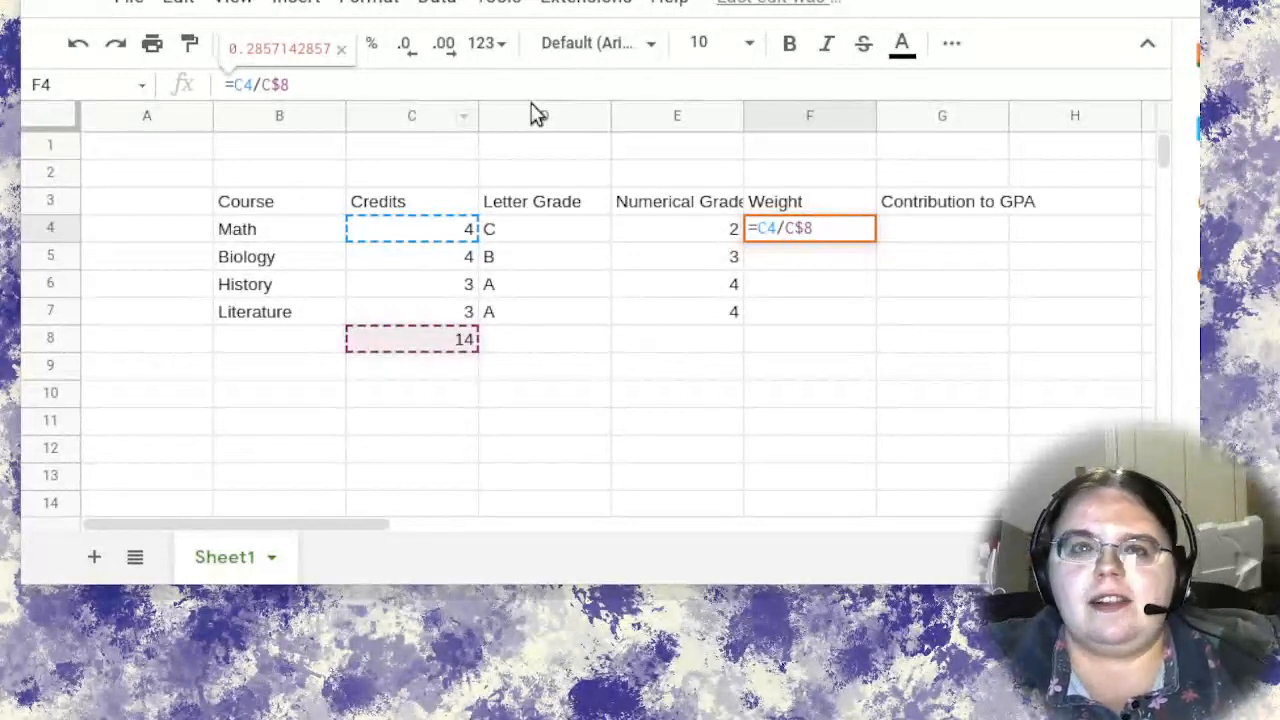
{"action": "key", "text": "Return"}
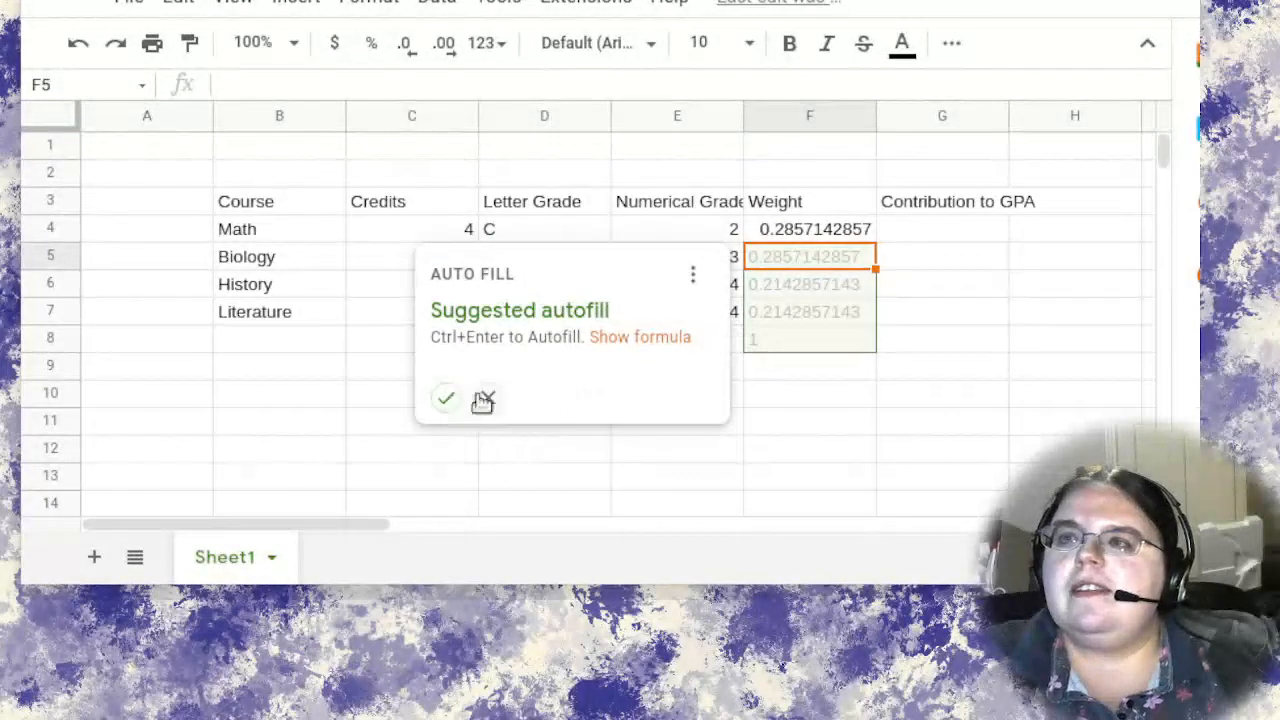
{"action": "left_click", "coordinate": [446, 397]}
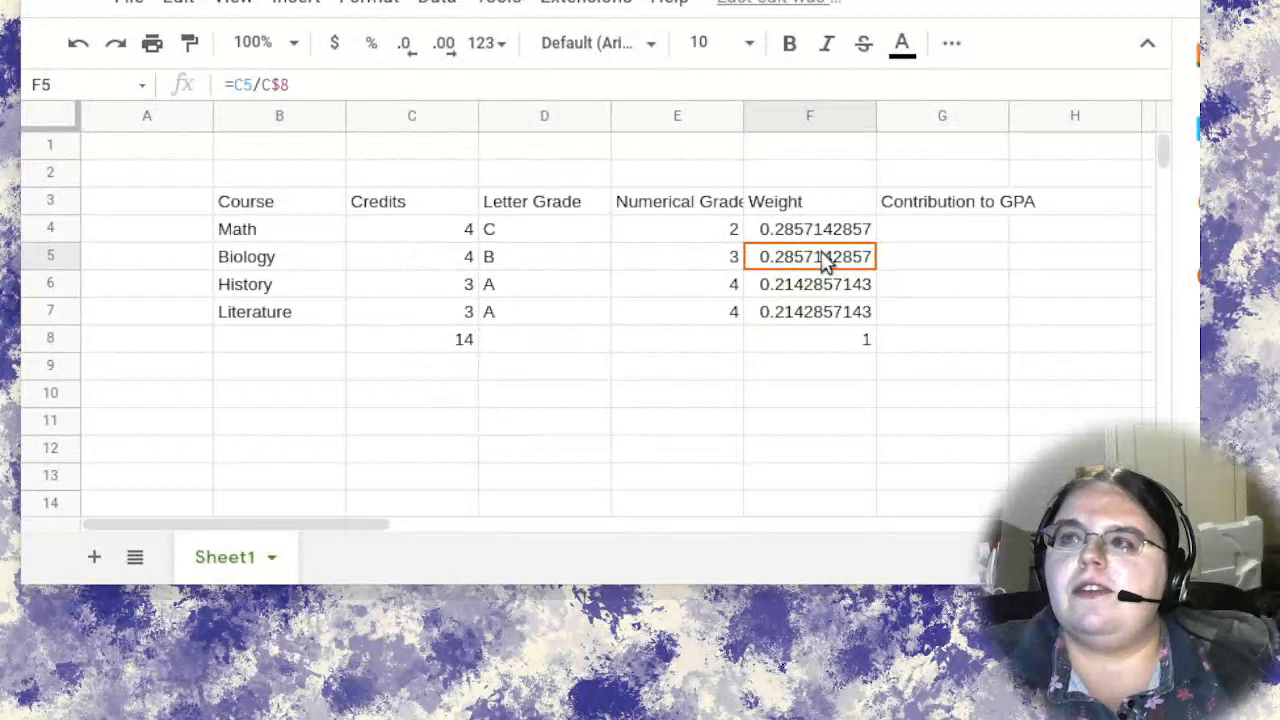
Inspect the weight formulas in F5 and F6, and clear the autofilled formula from F8.
{"action": "left_click", "coordinate": [357, 78]}
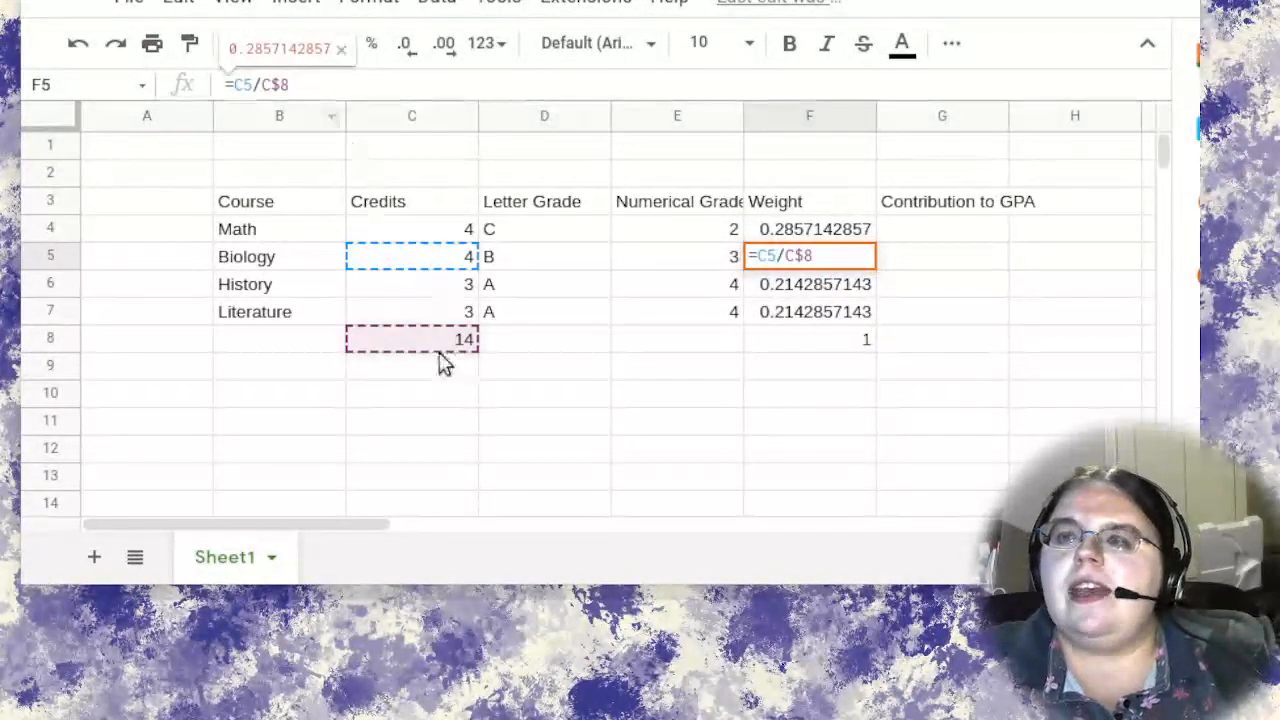
{"action": "double_click", "coordinate": [843, 289]}
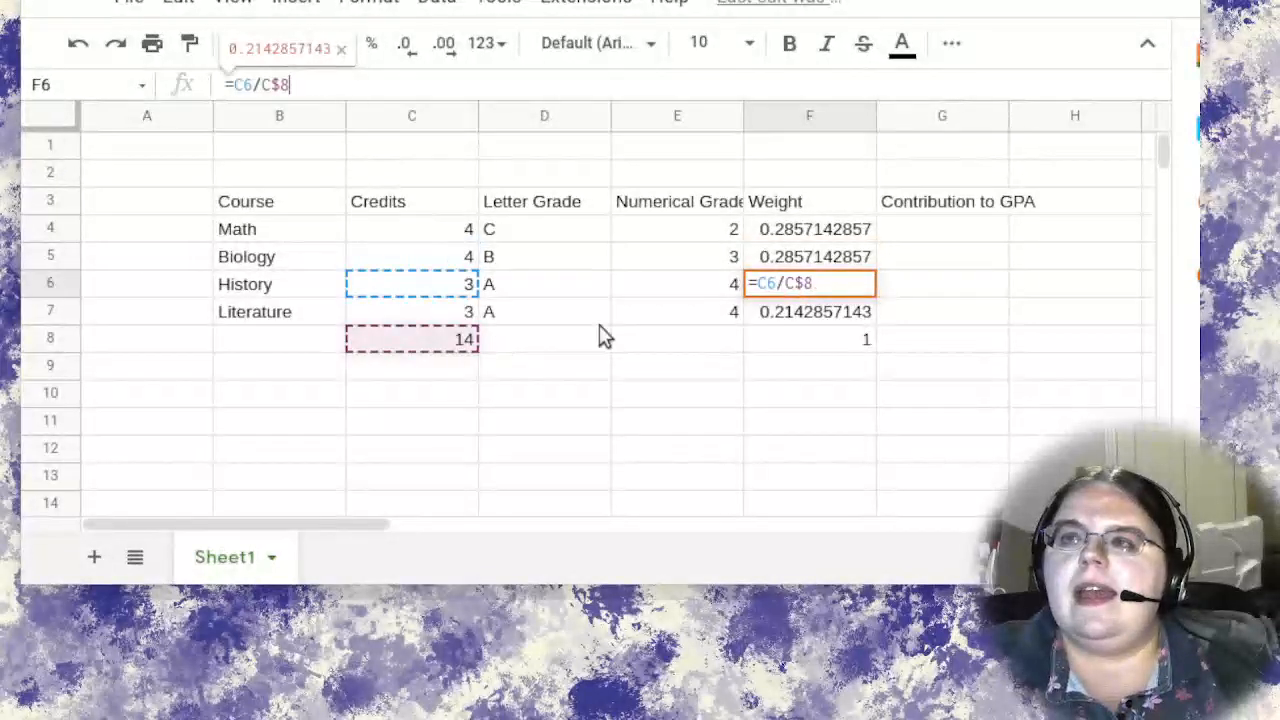
{"action": "left_click", "coordinate": [849, 340]}
{"action": "left_click_drag", "start_coordinate": [363, 80], "coordinate": [152, 82]}
{"action": "key", "text": "BackSpace"}
{"action": "key", "text": "Return"}
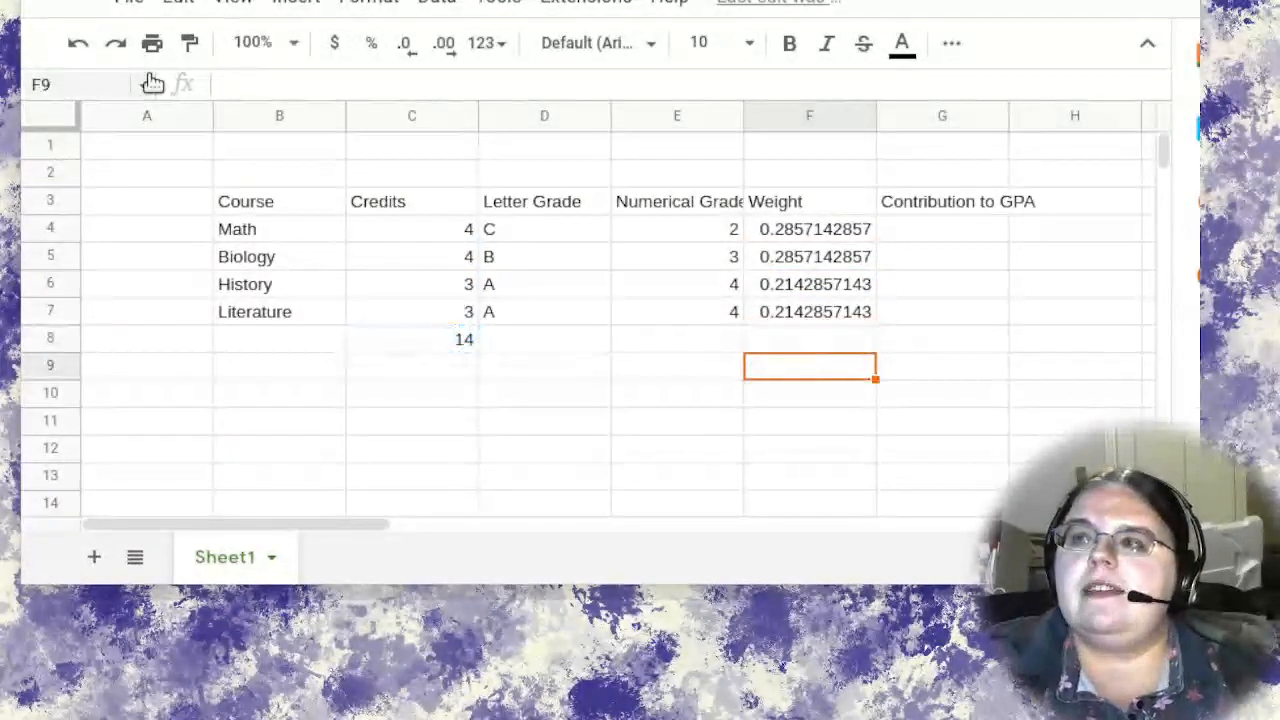
Total the course weights in F8 with =SUM(F4:F7).
{"action": "left_click", "coordinate": [818, 343]}
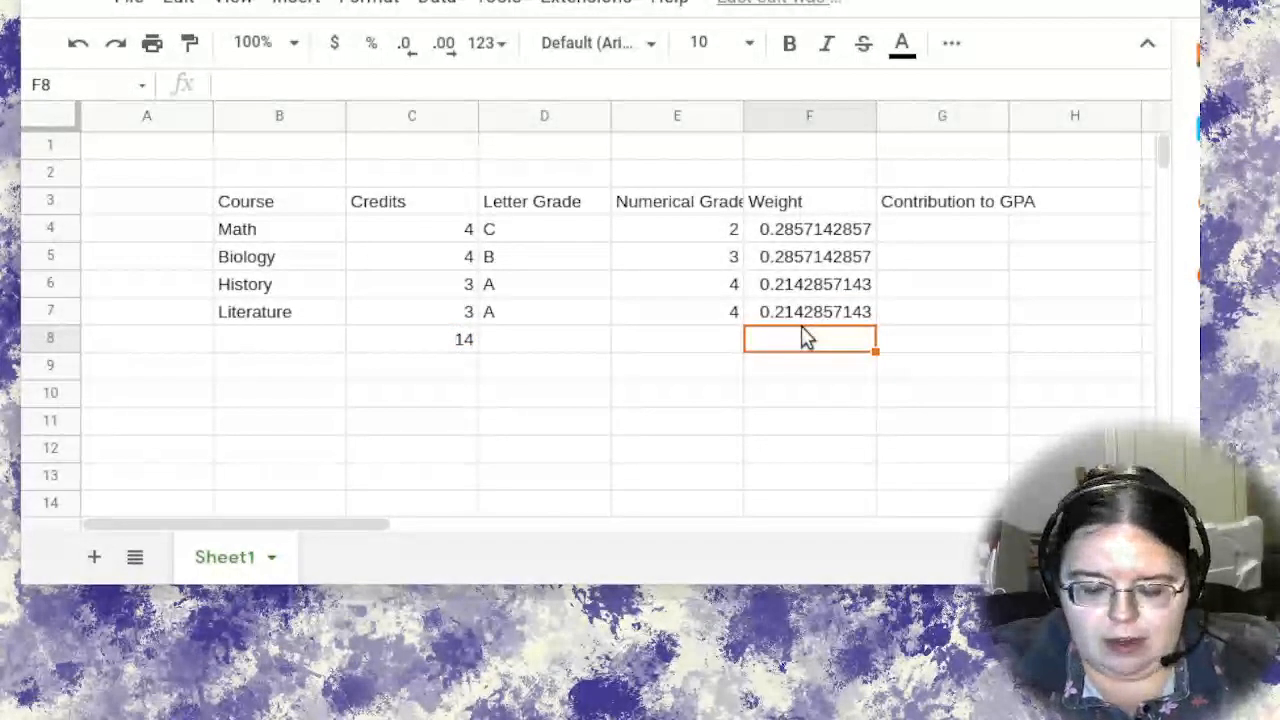
{"action": "type", "text": "=s"}
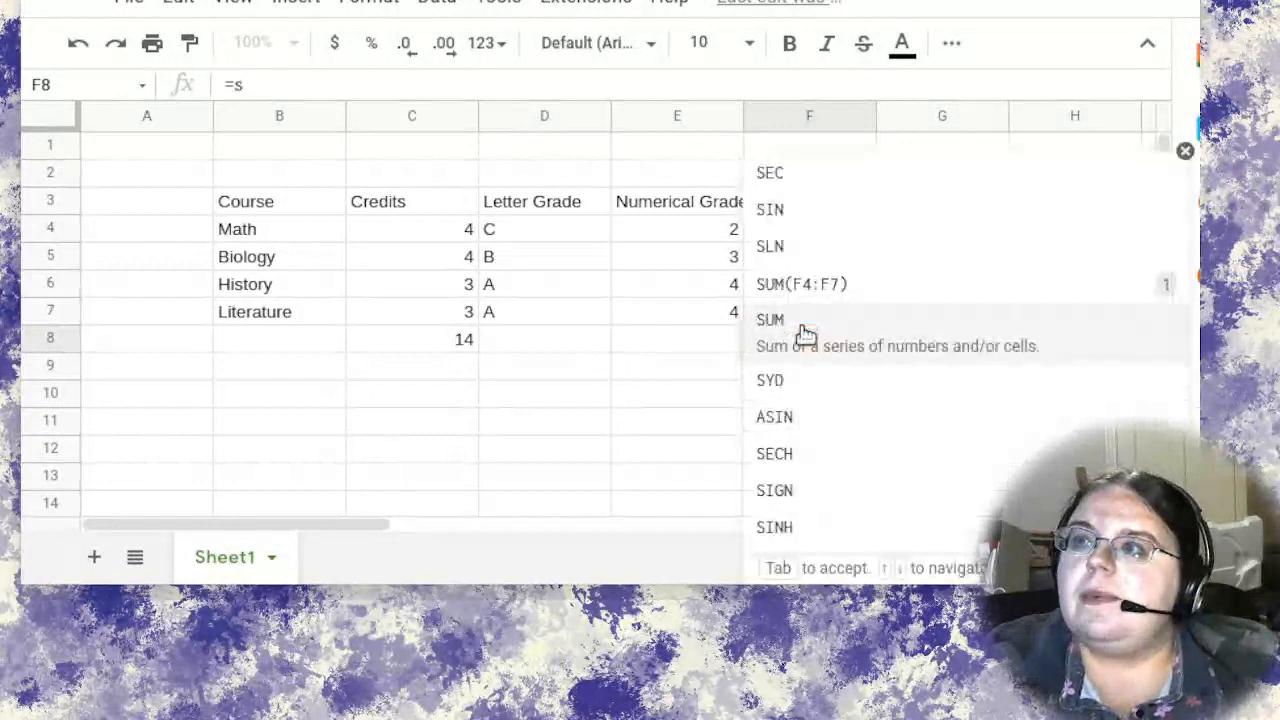
{"action": "left_click", "coordinate": [803, 338]}
{"action": "left_click", "coordinate": [803, 229]}
{"action": "left_click_drag", "start_coordinate": [800, 256], "coordinate": [808, 318]}
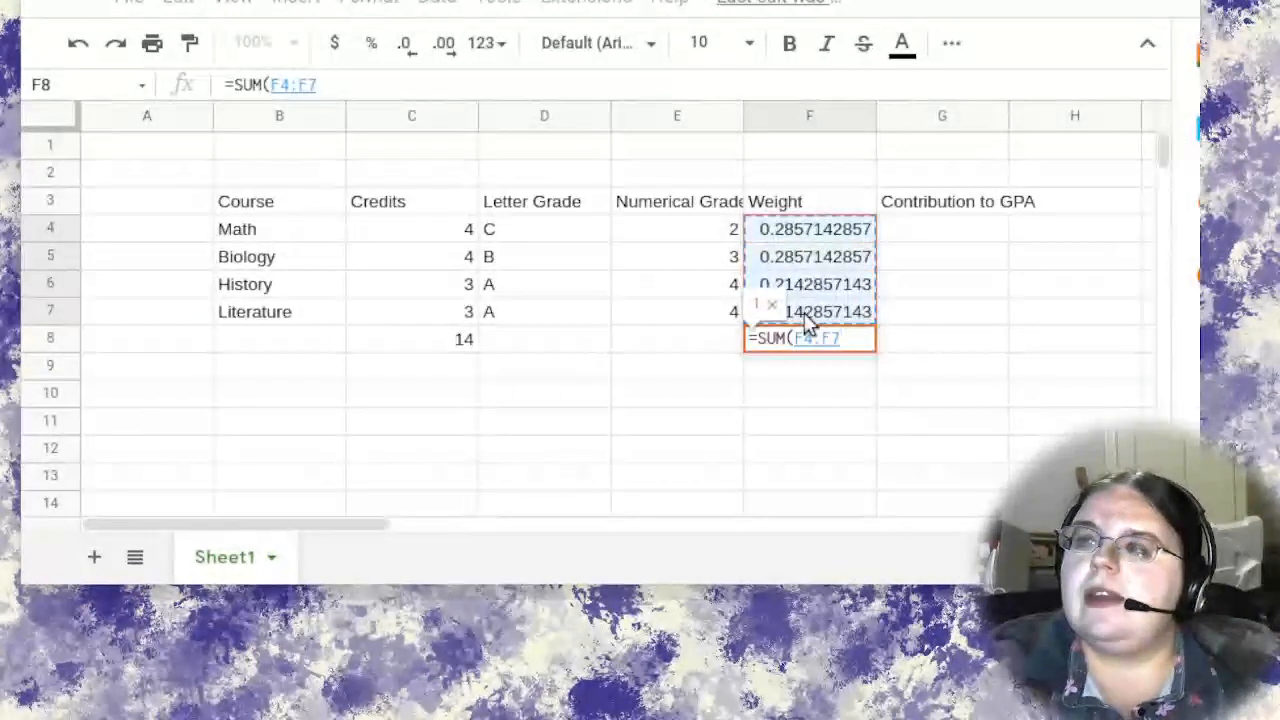
{"action": "key", "text": "Return"}
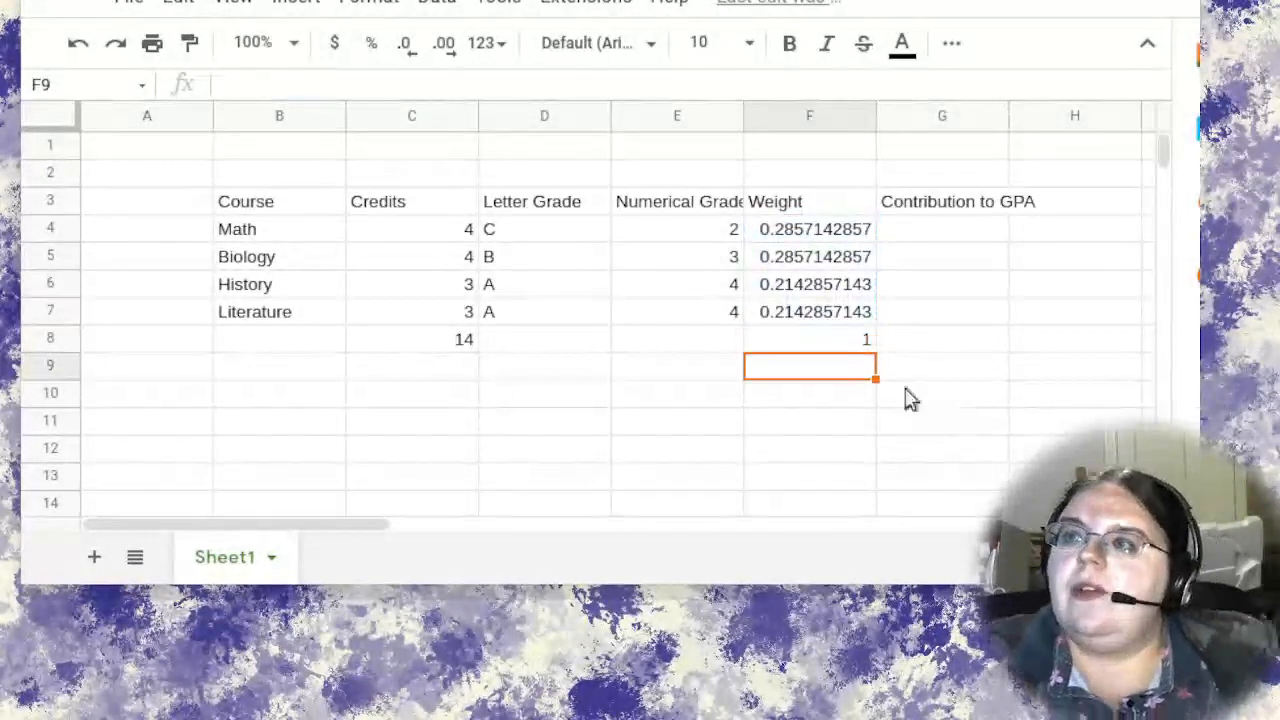
{"action": "left_click", "coordinate": [850, 340]}
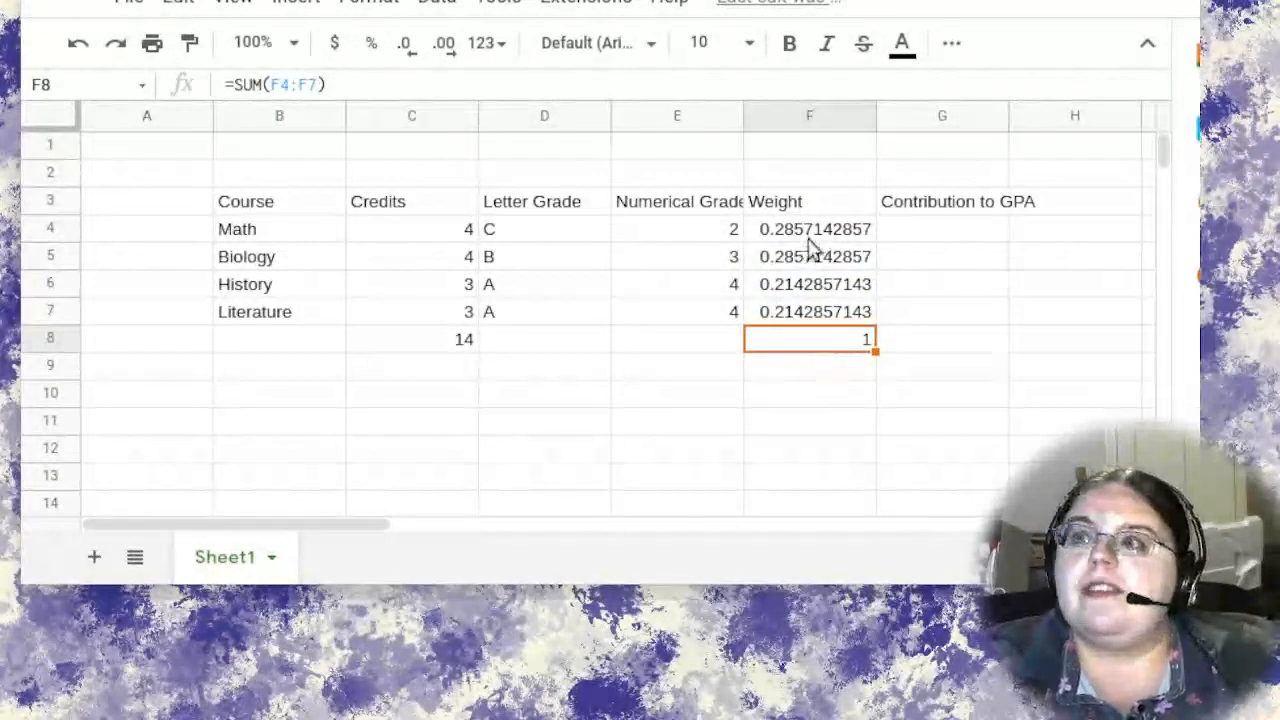
Calculate Math's contribution to GPA in G4 with =E4*F4 and accept the suggested autofill for G5 through G8.
{"action": "left_click", "coordinate": [935, 231]}
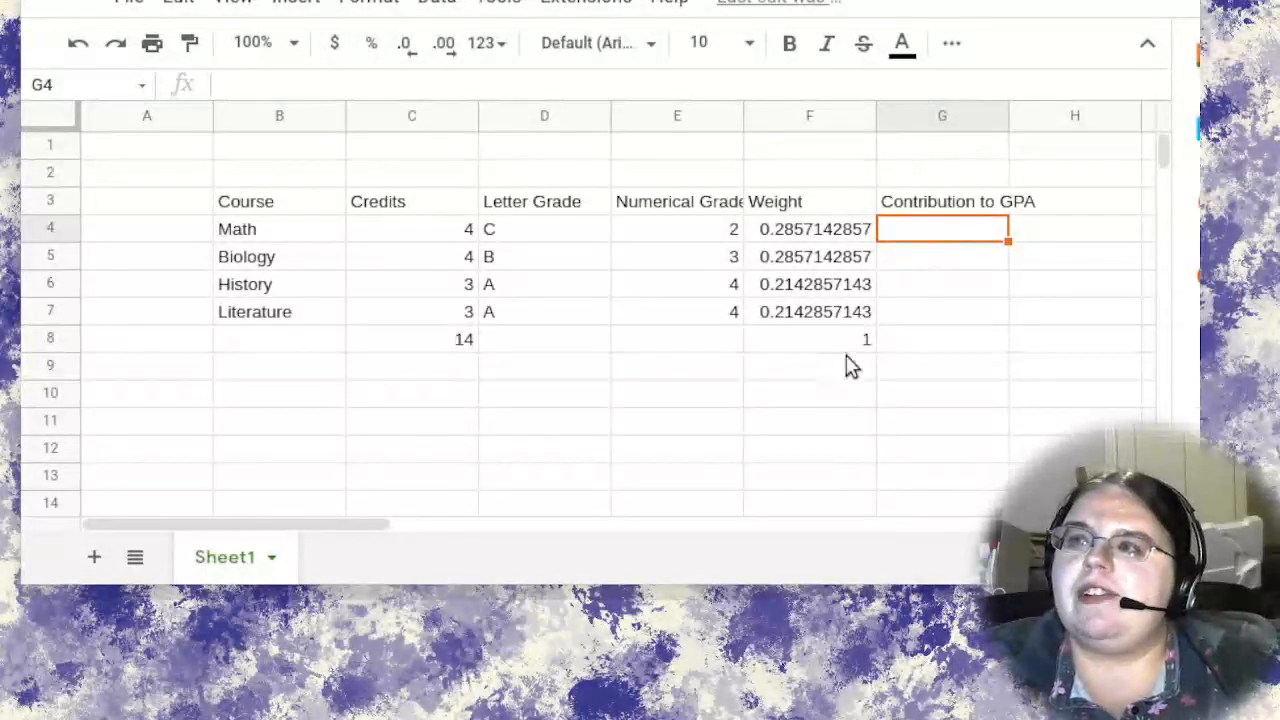
{"action": "left_click", "coordinate": [710, 240]}
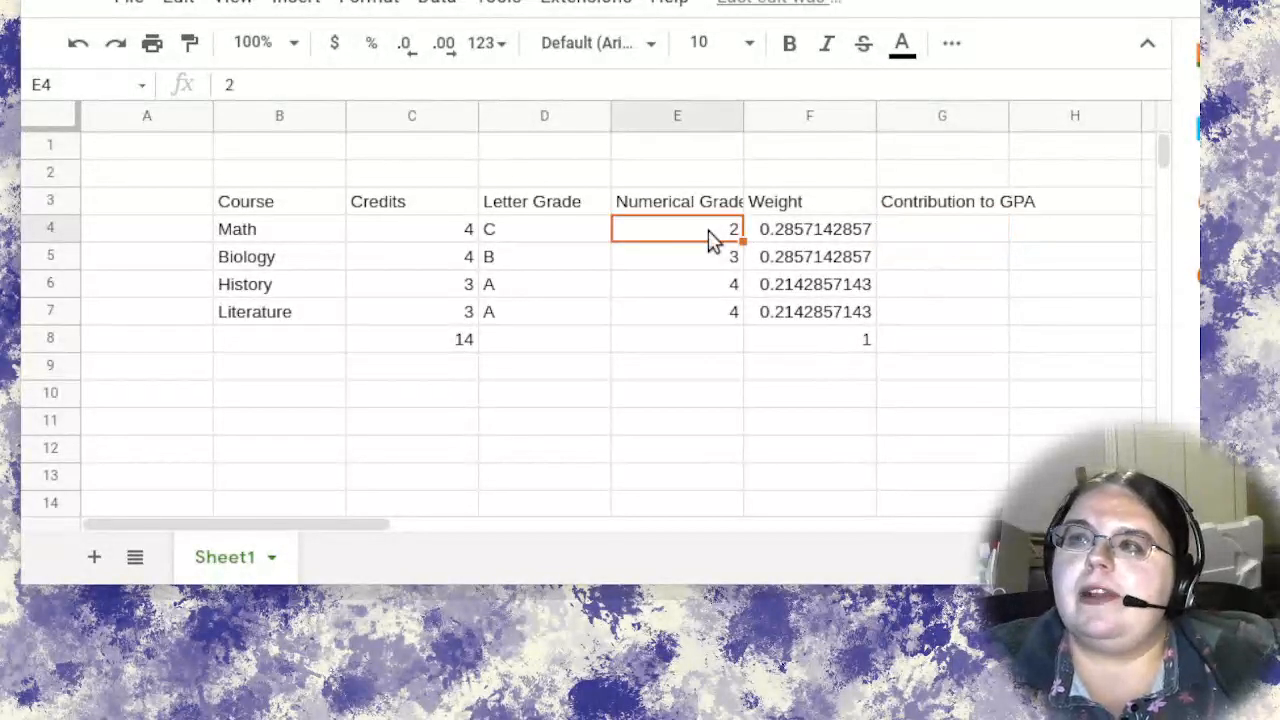
{"action": "left_click", "coordinate": [848, 238]}
{"action": "left_click", "coordinate": [957, 229]}
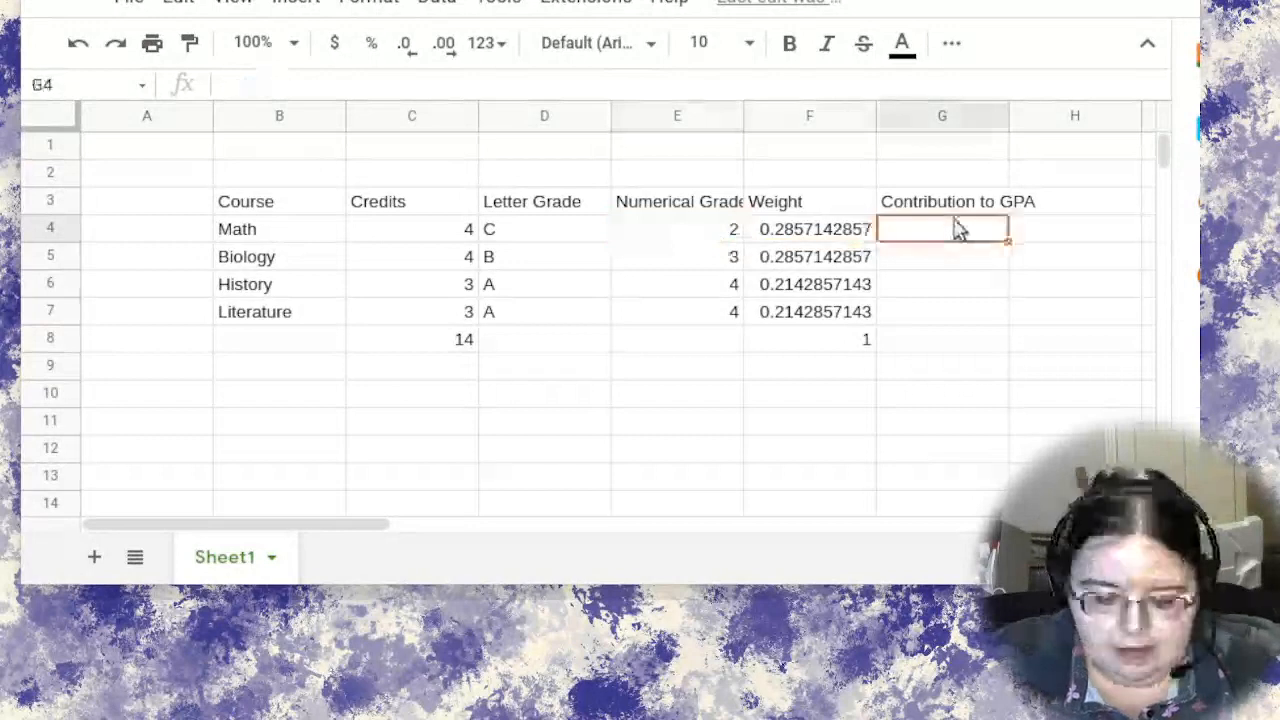
{"action": "type", "text": "="}
{"action": "left_click", "coordinate": [668, 230]}
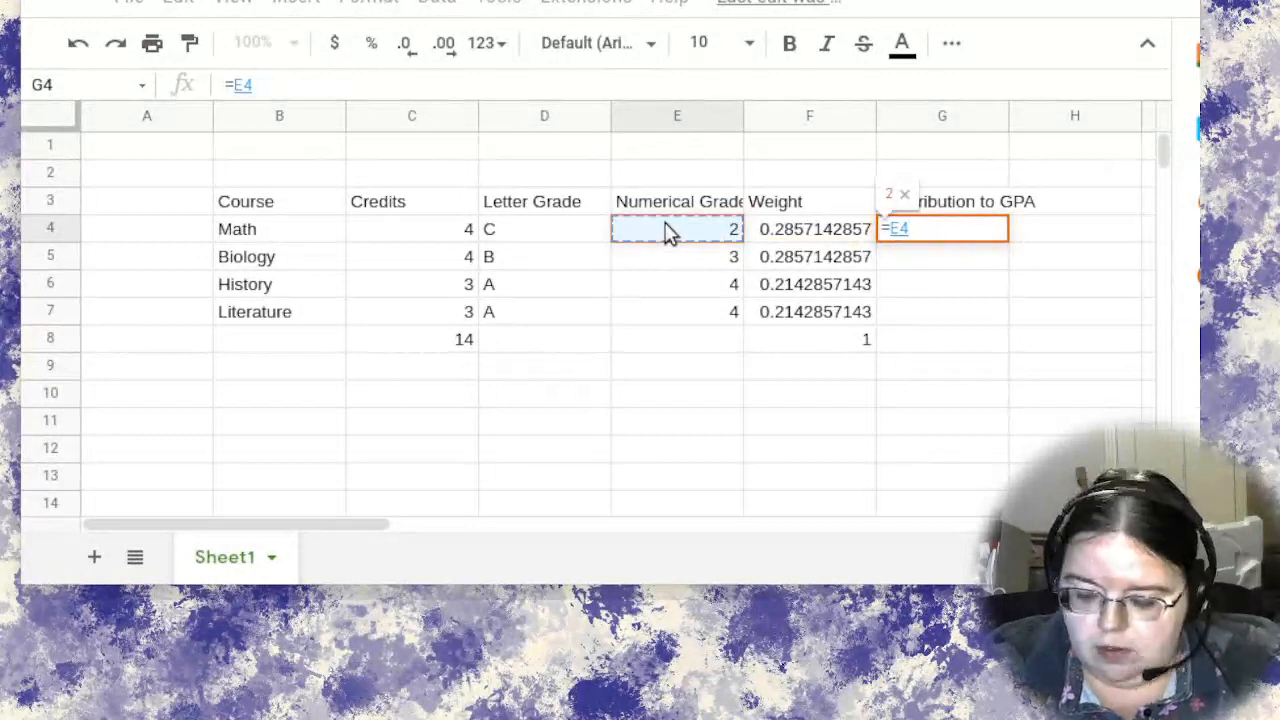
{"action": "type", "text": "*"}
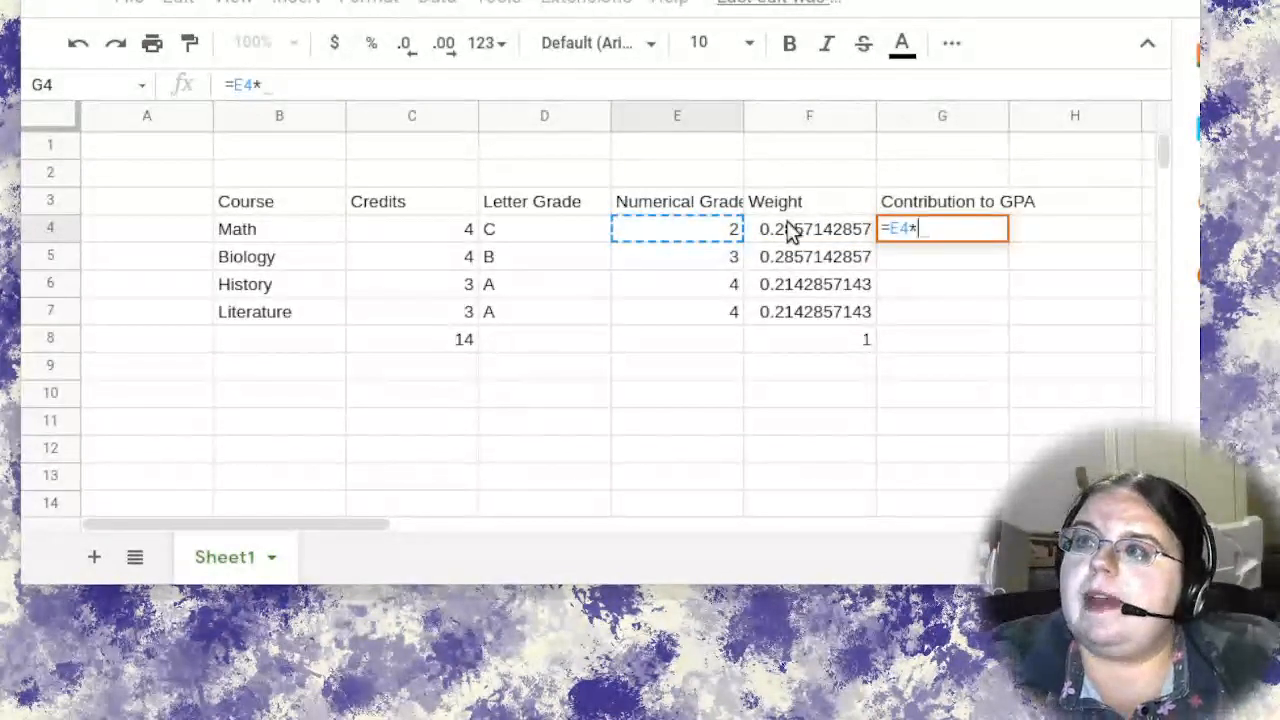
{"action": "left_click", "coordinate": [790, 231]}
{"action": "key", "text": "Return"}
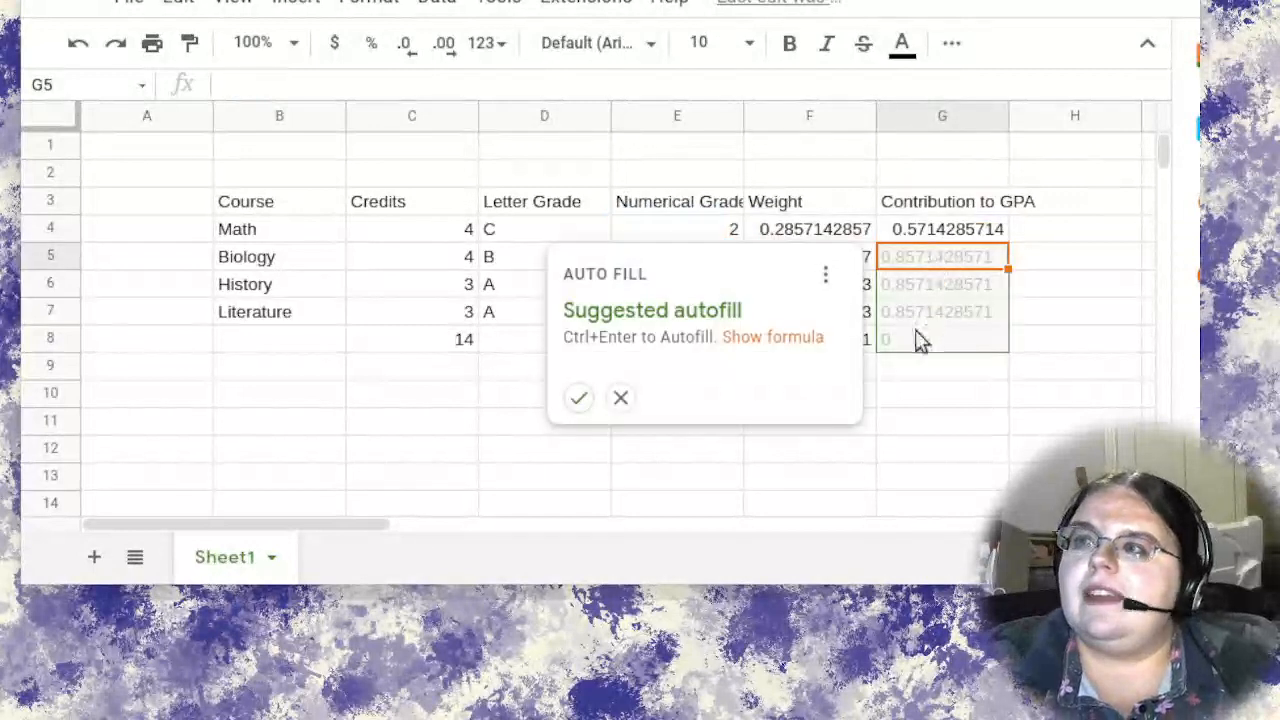
{"action": "left_click", "coordinate": [578, 398]}
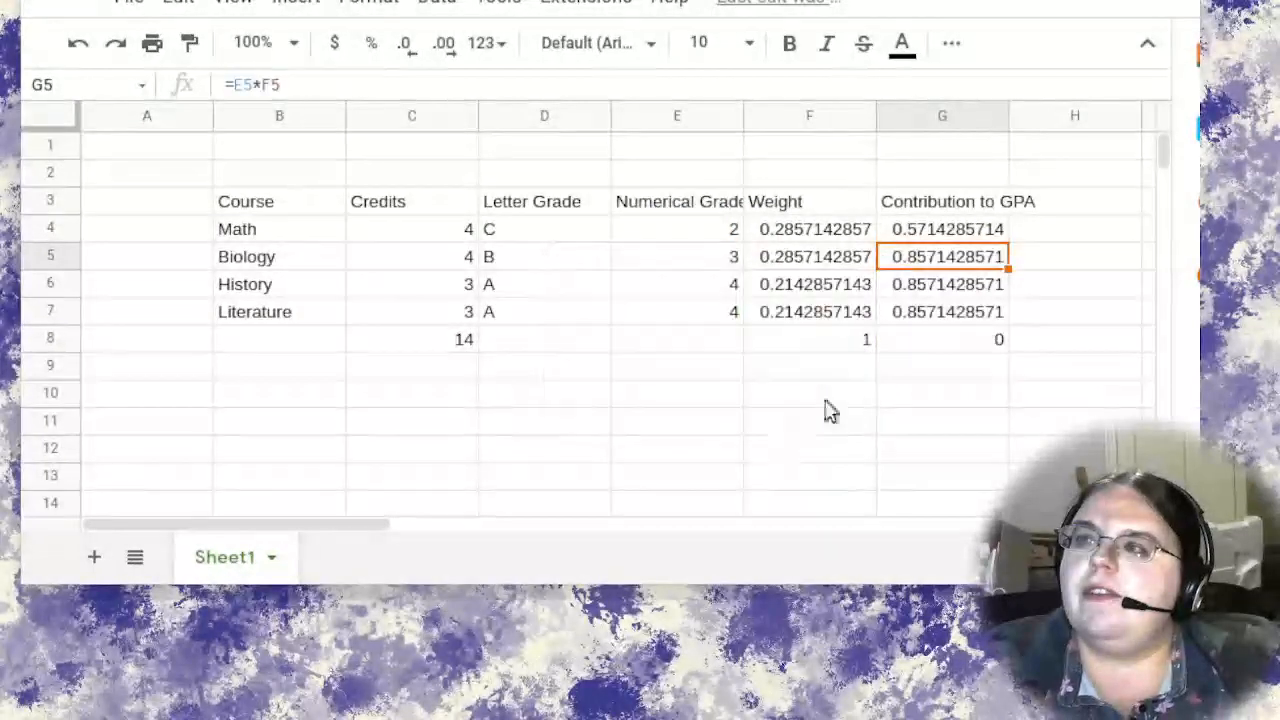
Clear the autofilled formula from G8, below the course contributions.
{"action": "left_click", "coordinate": [900, 345]}
{"action": "left_click", "coordinate": [292, 85]}
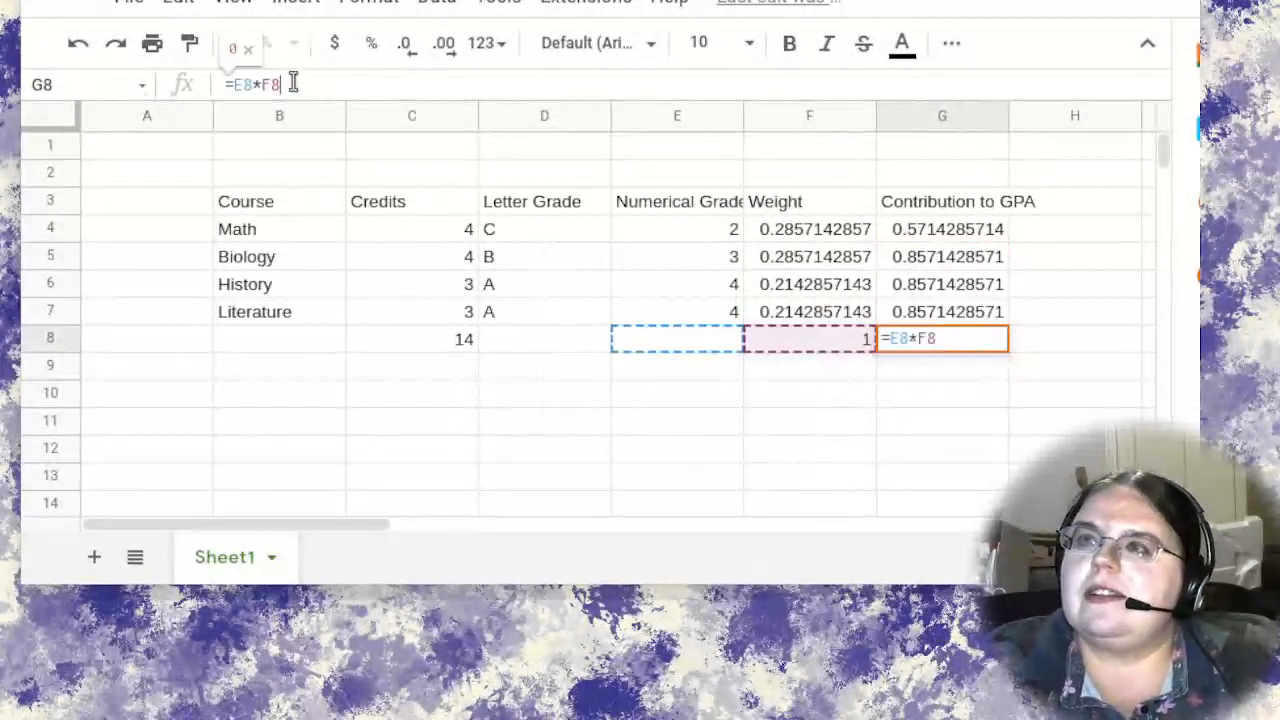
{"action": "left_click_drag", "start_coordinate": [293, 83], "coordinate": [148, 88]}
{"action": "key", "text": "BackSpace"}
{"action": "key", "text": "Return"}
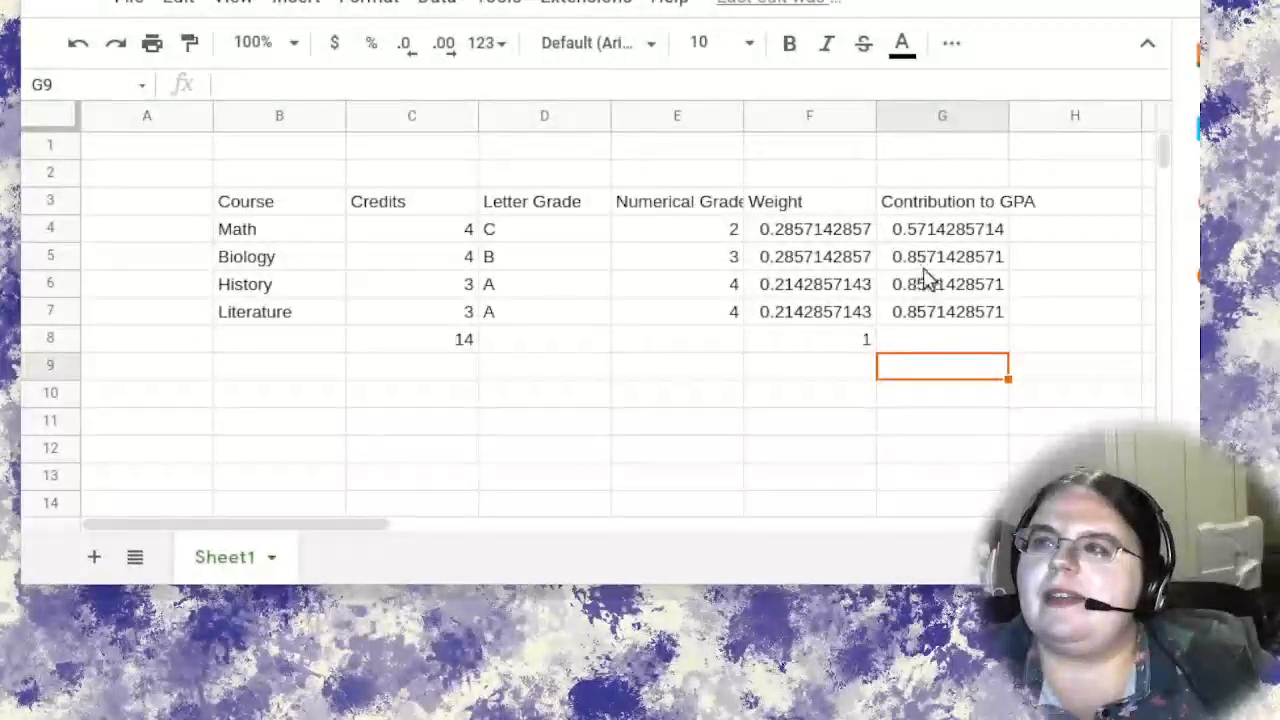
Total the course contributions in G8 with the suggested formula =SUM(G4:G7) to get the GPA.
{"action": "left_click", "coordinate": [955, 348]}
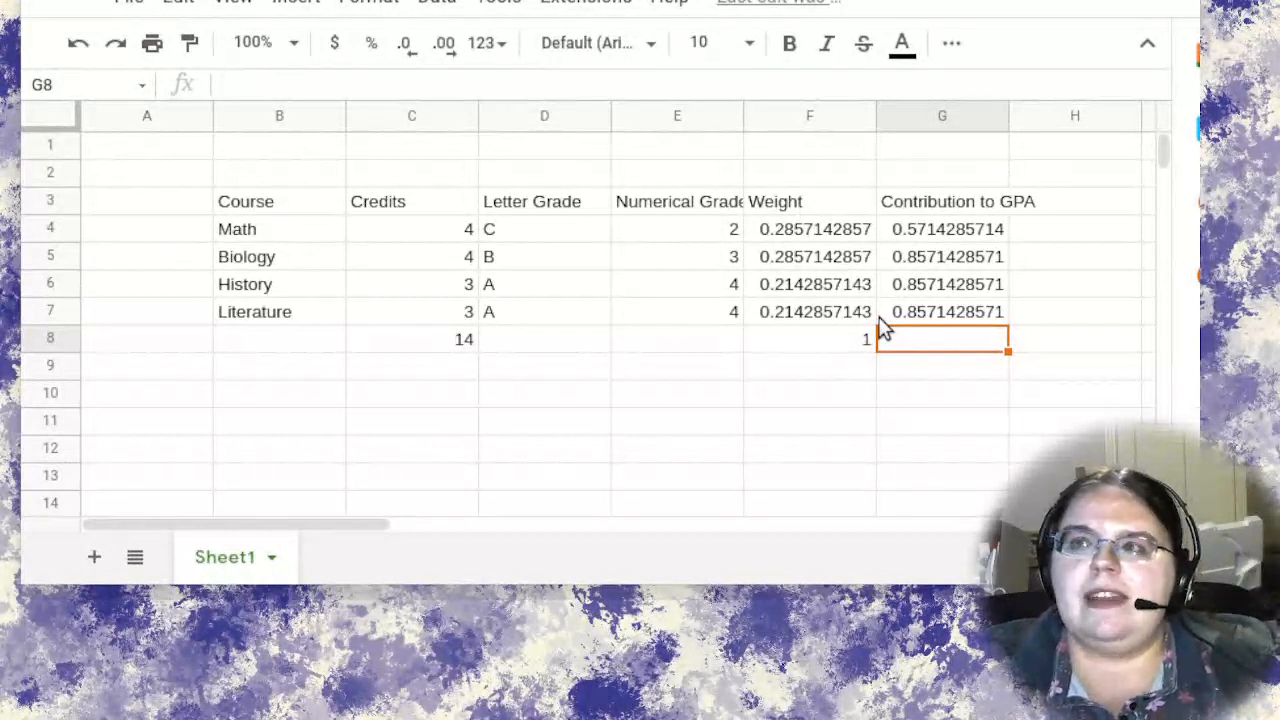
{"action": "left_click", "coordinate": [775, 235]}
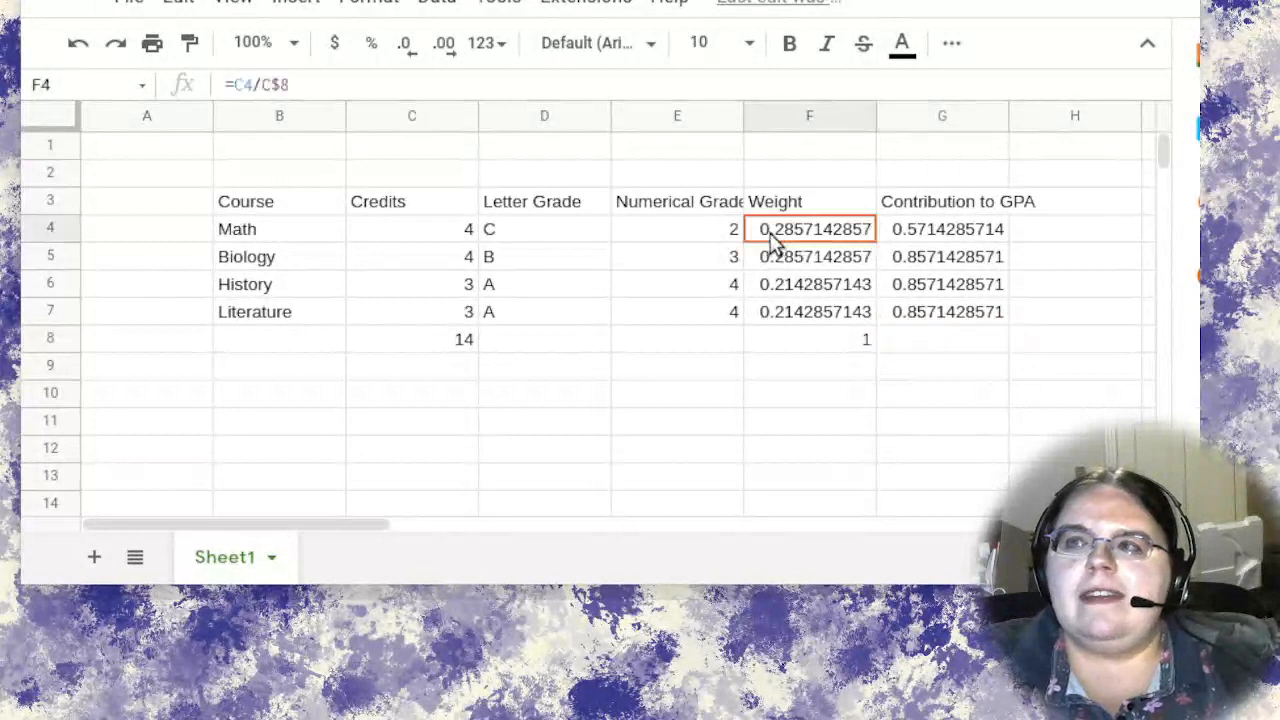
{"action": "mouse_move", "coordinate": [775, 245]}
{"action": "left_mouse_down"}
{"action": "mouse_move", "coordinate": [771, 334]}
{"action": "mouse_move", "coordinate": [785, 232]}
{"action": "left_mouse_up"}
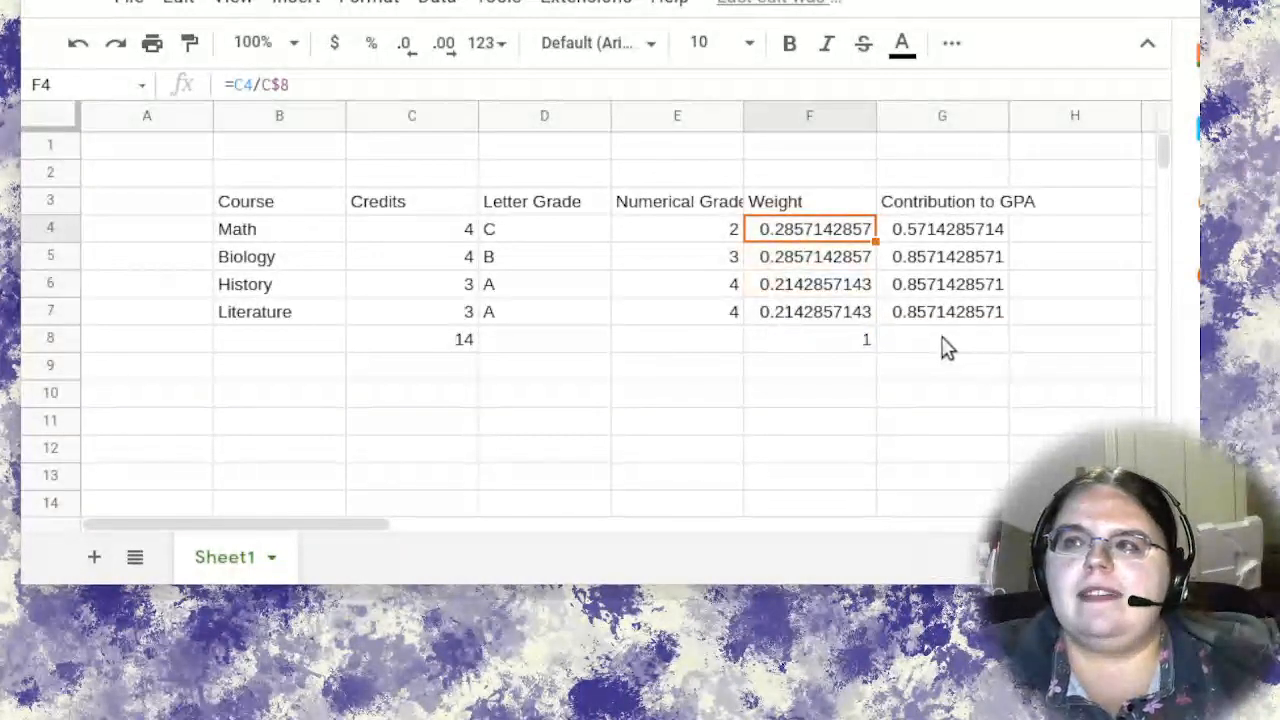
{"action": "left_click", "coordinate": [940, 347]}
{"action": "type", "text": "=sum"}
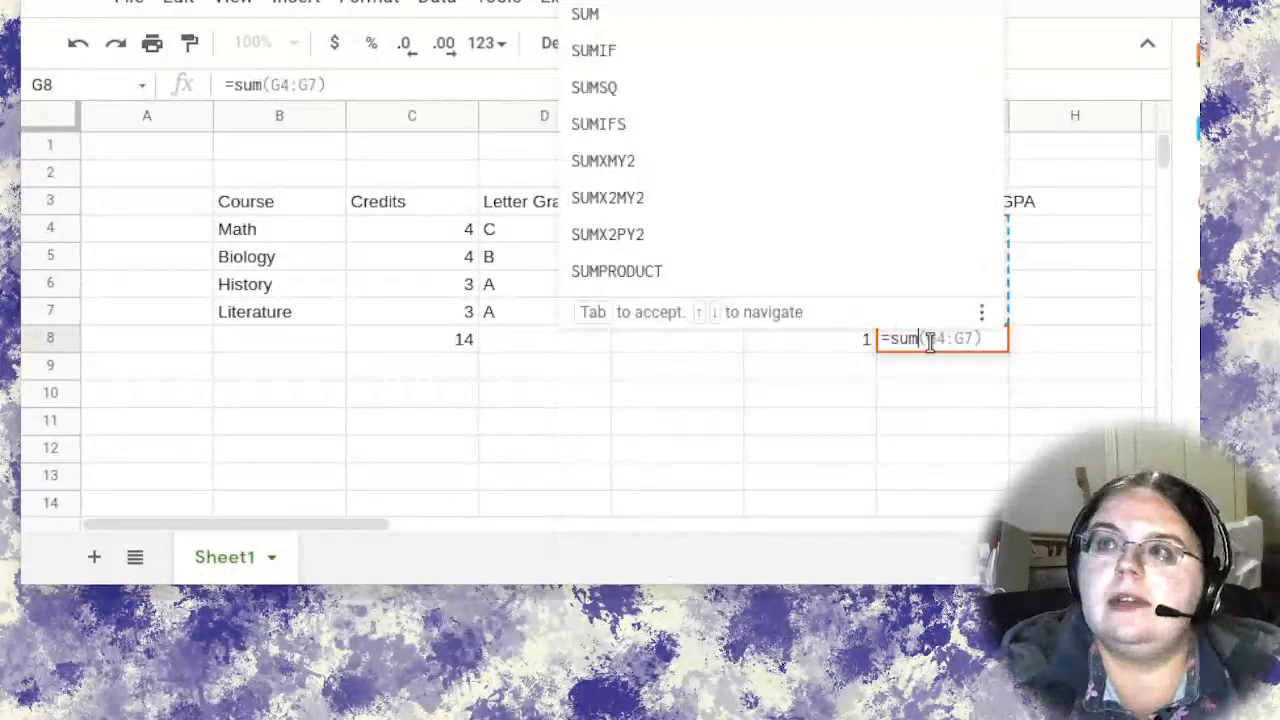
{"action": "key", "text": "Tab"}
{"action": "left_click", "coordinate": [543, 88]}
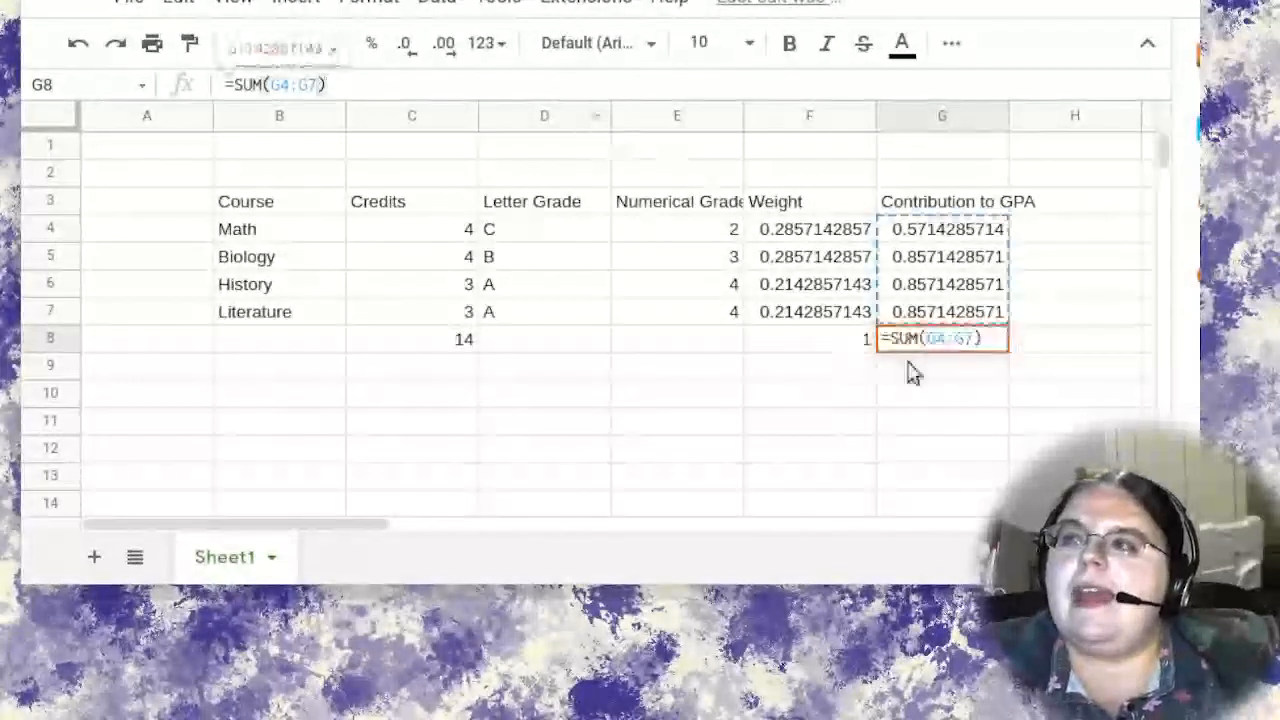
{"action": "key", "text": "Return"}
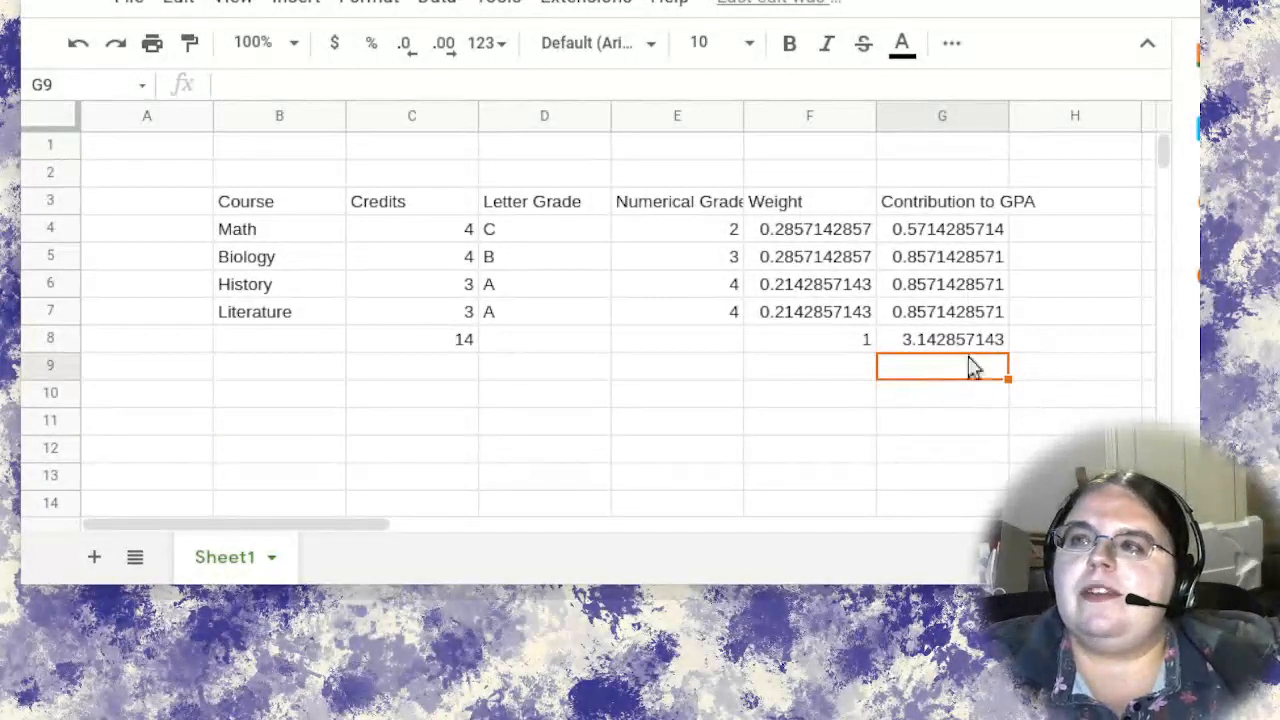
Try Math with letter grade B and numerical grade 3, and undo the change.
{"action": "left_click", "coordinate": [519, 228]}
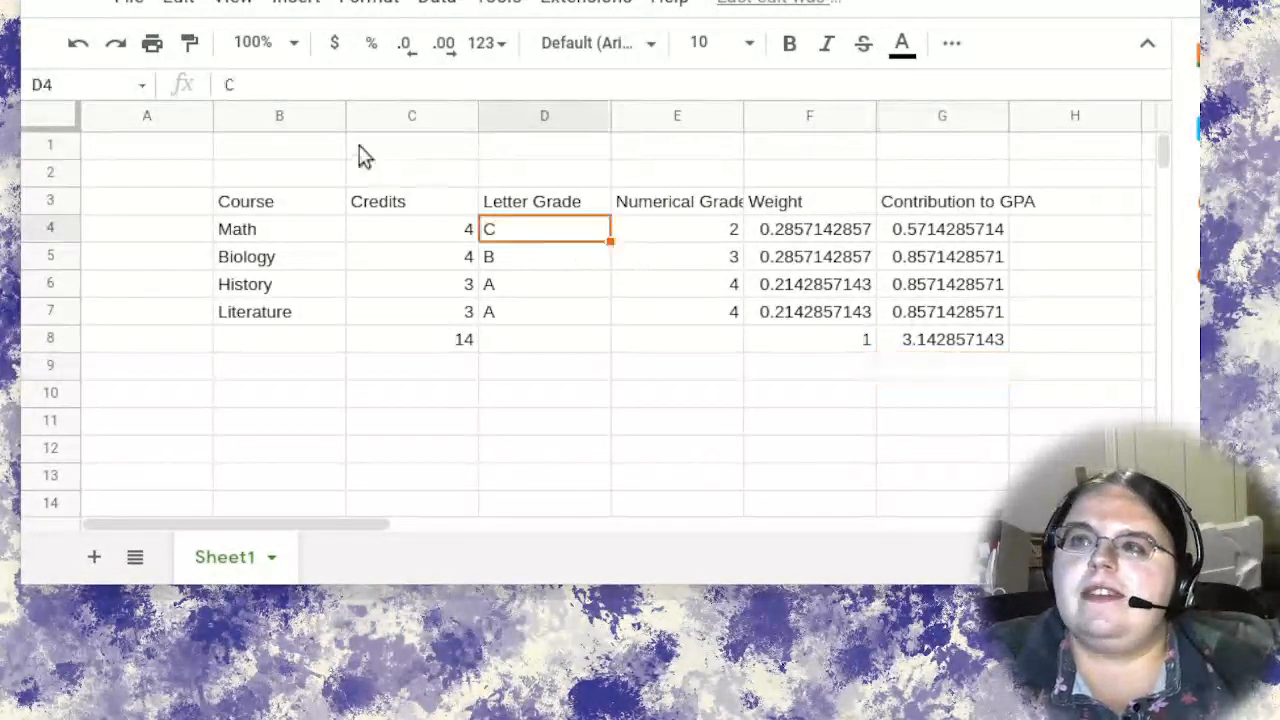
{"action": "left_click_drag", "start_coordinate": [240, 86], "coordinate": [208, 85]}
{"action": "type", "text": "B"}
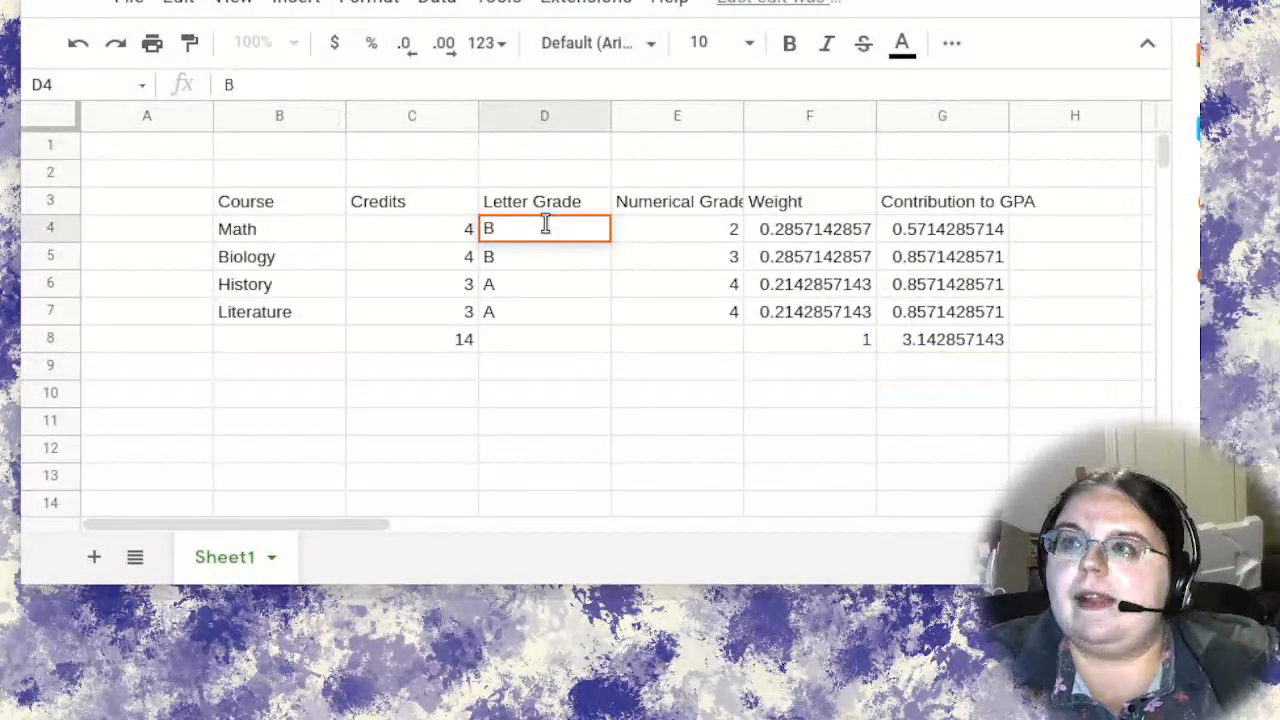
{"action": "key", "text": "Tab"}
{"action": "left_click", "coordinate": [648, 258]}
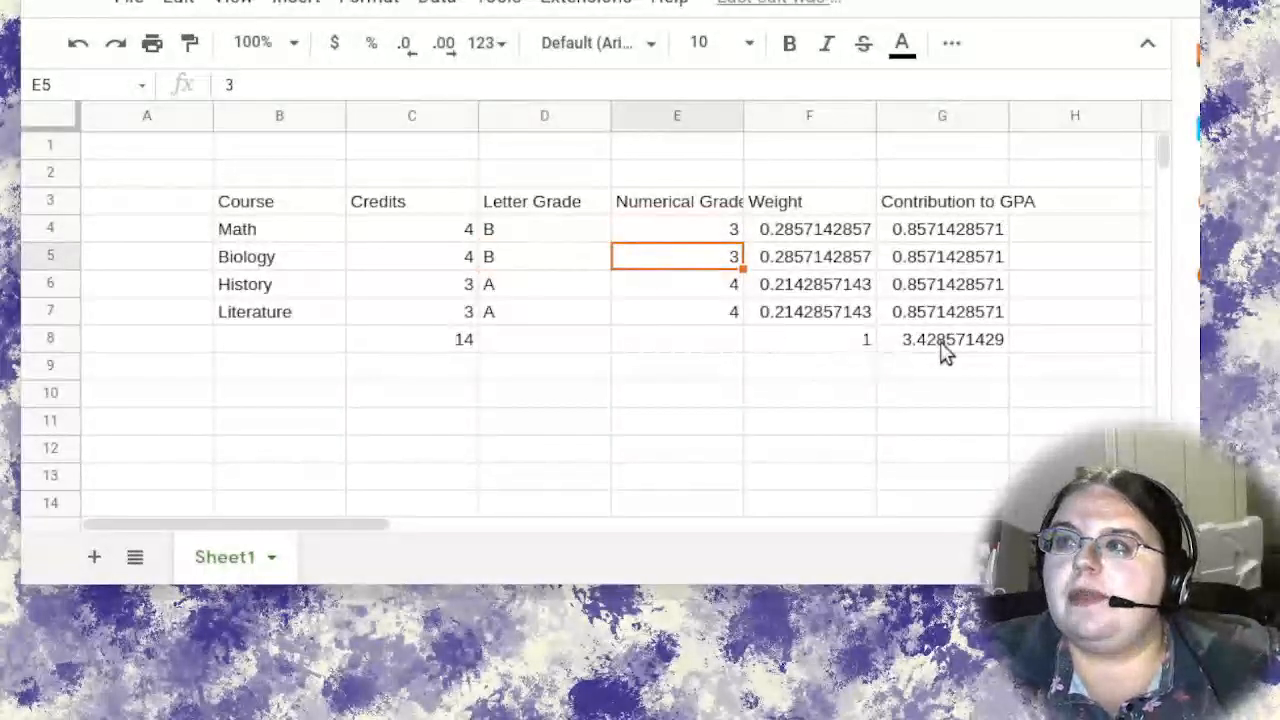
{"action": "key", "text": "ctrl+z"}
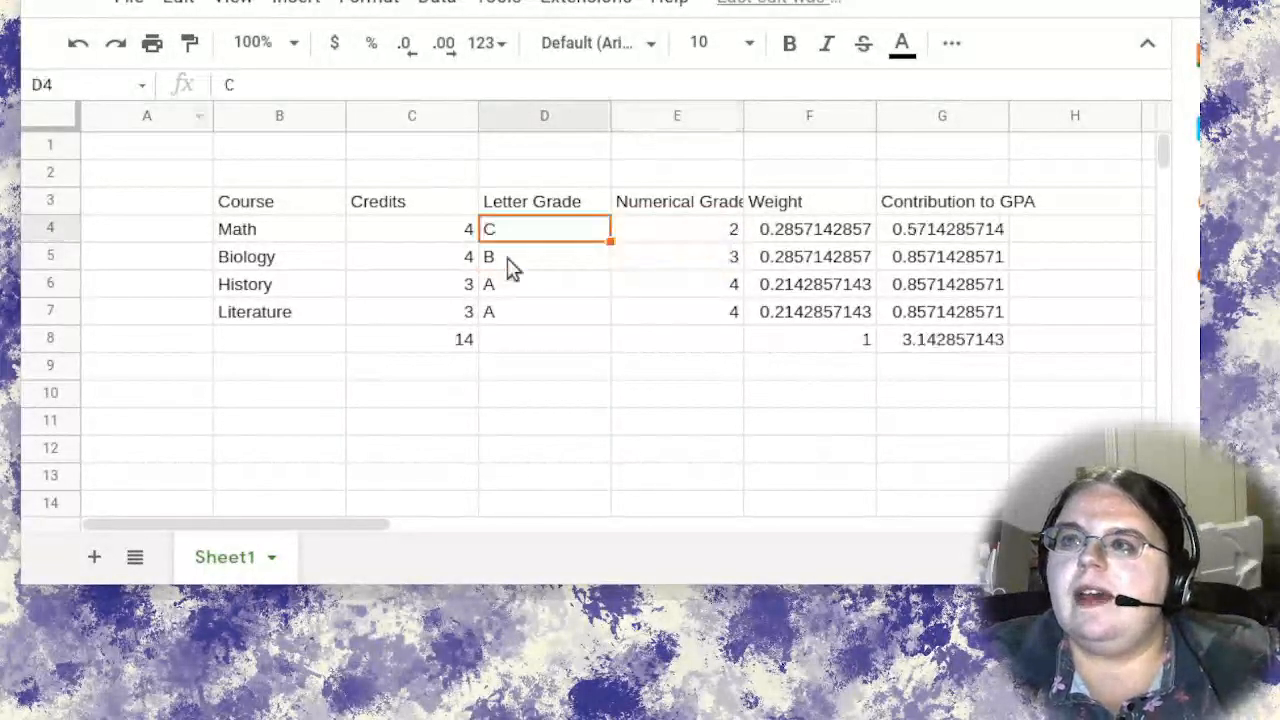
Try Biology with letter grade A and numerical grade 4, undo the changes, and keep the SUM formula in G8.
{"action": "left_click", "coordinate": [508, 264]}
{"action": "left_click", "coordinate": [228, 84]}
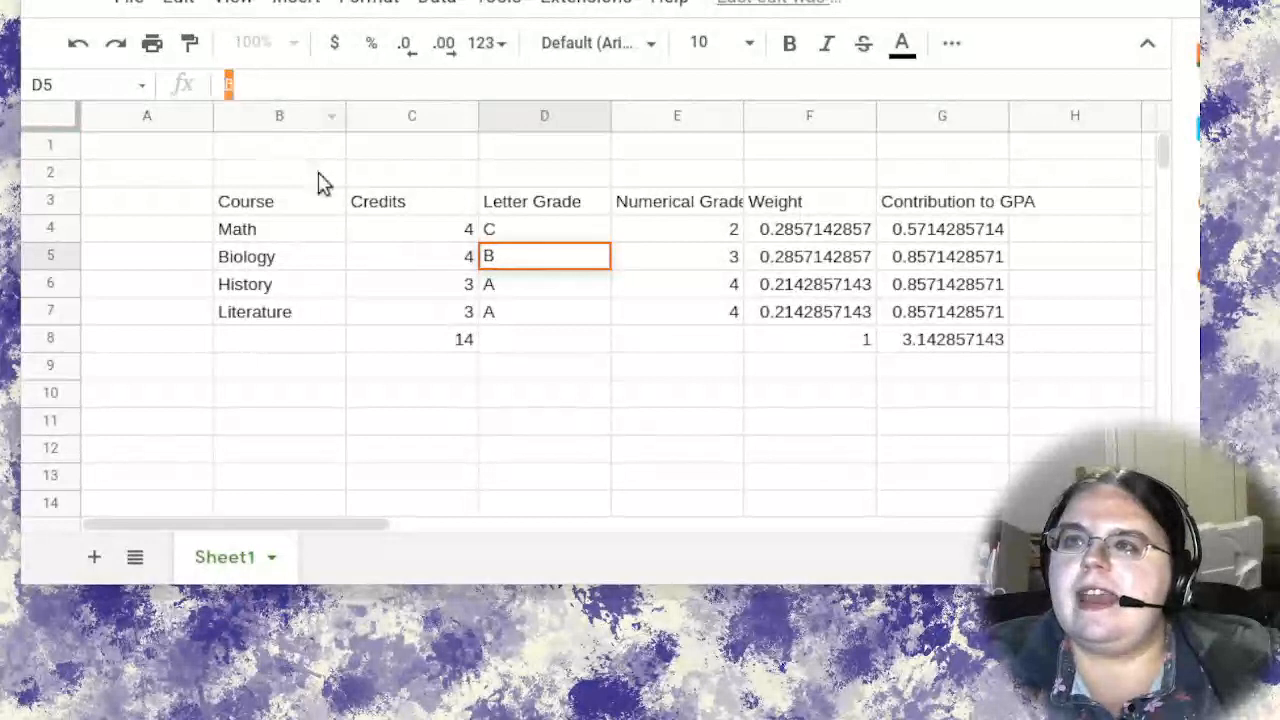
{"action": "type", "text": "A"}
{"action": "left_click", "coordinate": [720, 256]}
{"action": "type", "text": "4"}
{"action": "key", "text": "Return"}
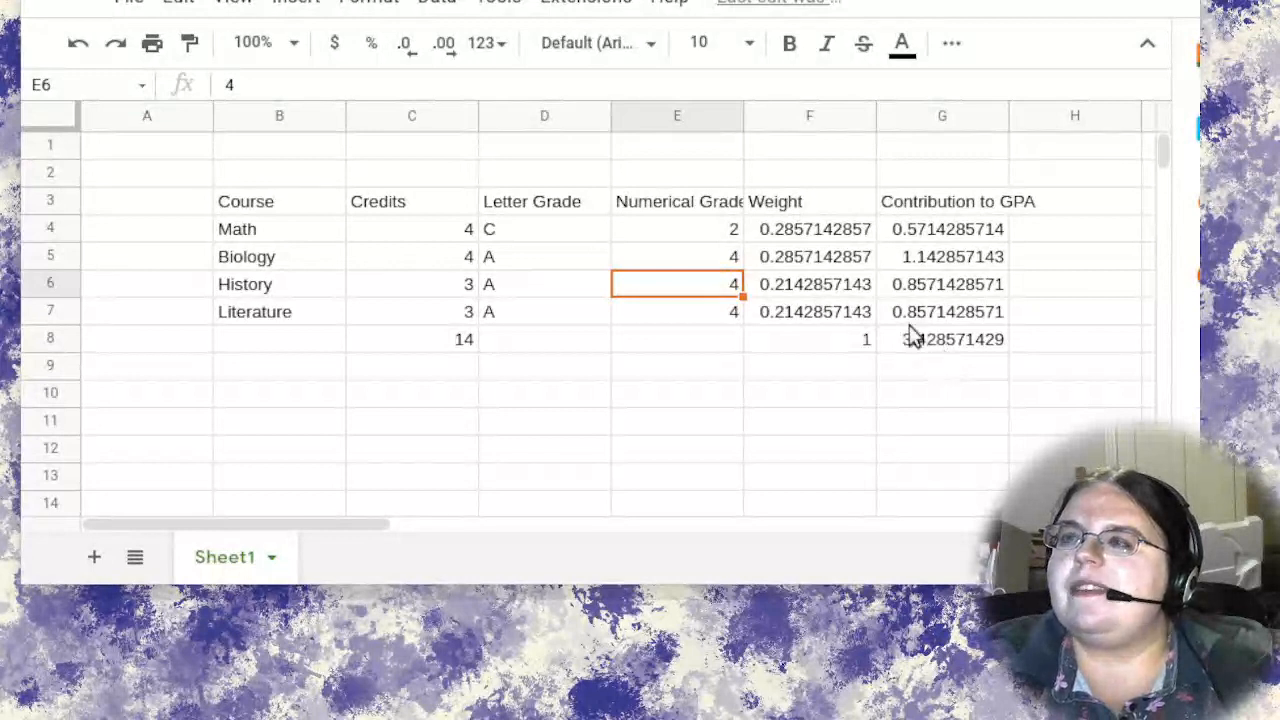
{"action": "left_click", "coordinate": [79, 43]}
{"action": "left_click", "coordinate": [79, 43]}
{"action": "left_click", "coordinate": [79, 43]}
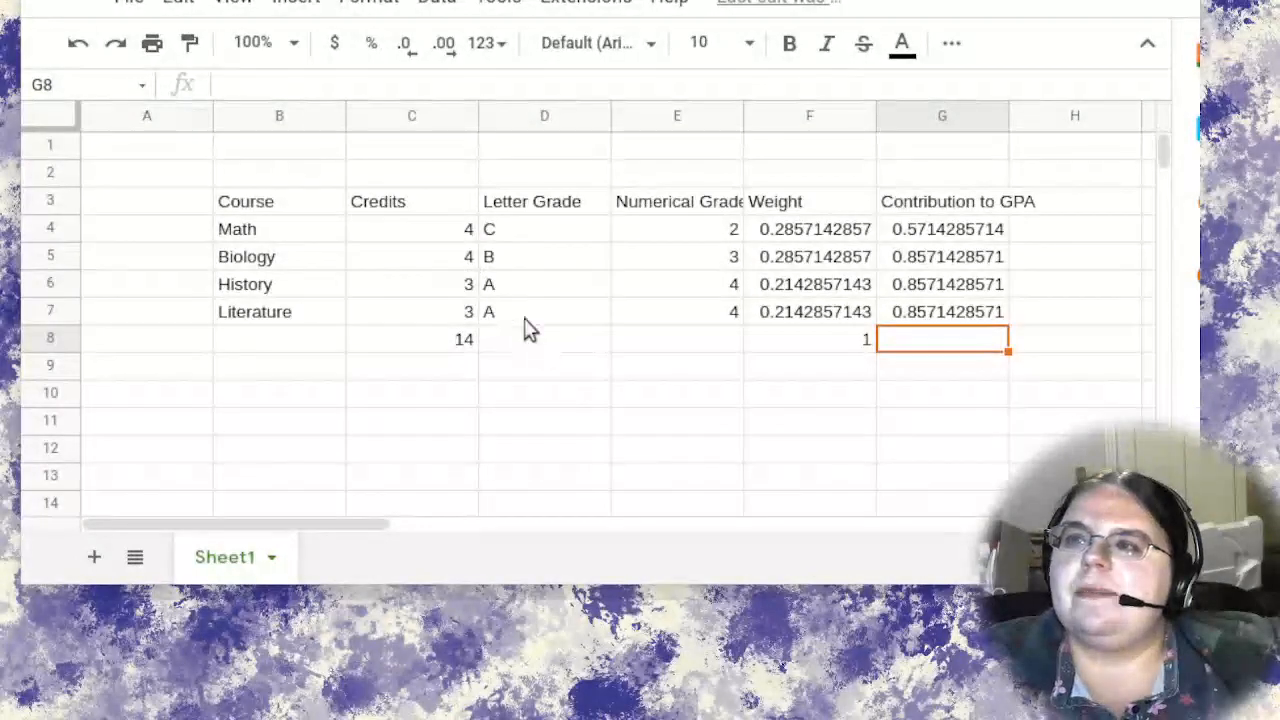
{"action": "left_click", "coordinate": [118, 45]}
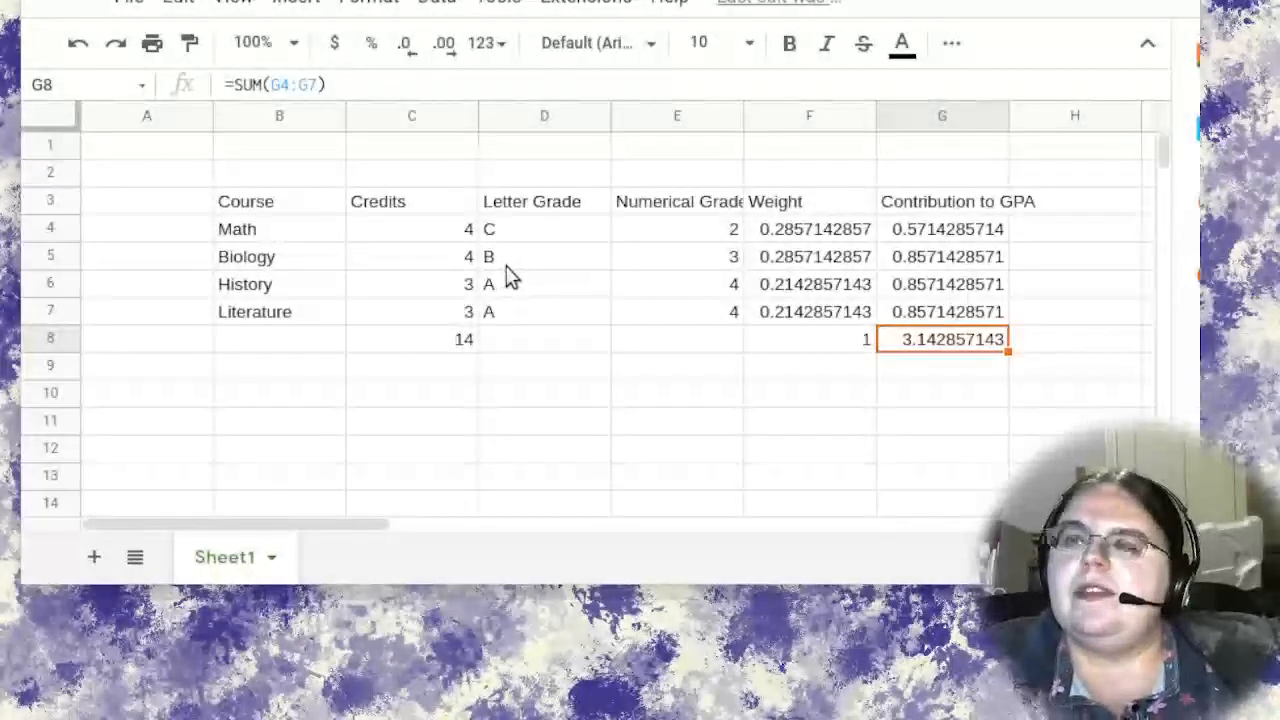
Try Biology with letter grade C and numerical grade 2, and undo the change.
{"action": "left_click", "coordinate": [505, 265]}
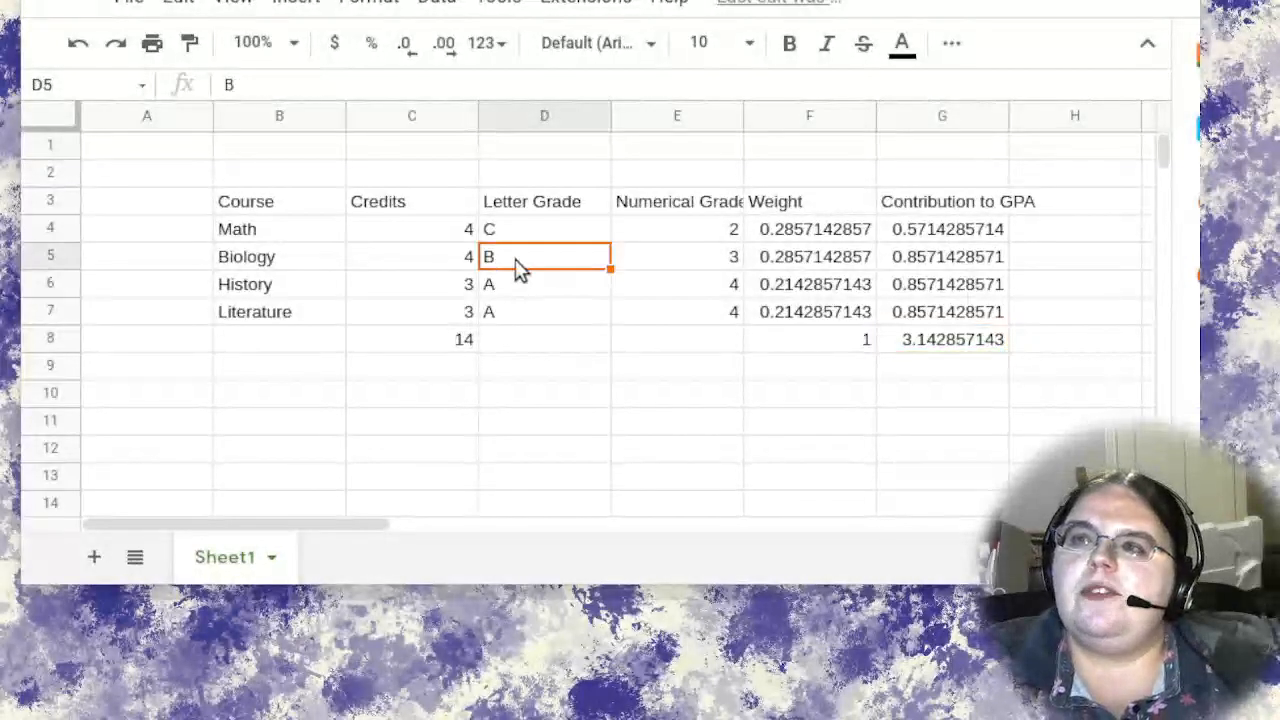
{"action": "type", "text": "C"}
{"action": "key", "text": "Tab"}
{"action": "key", "text": "Down"}
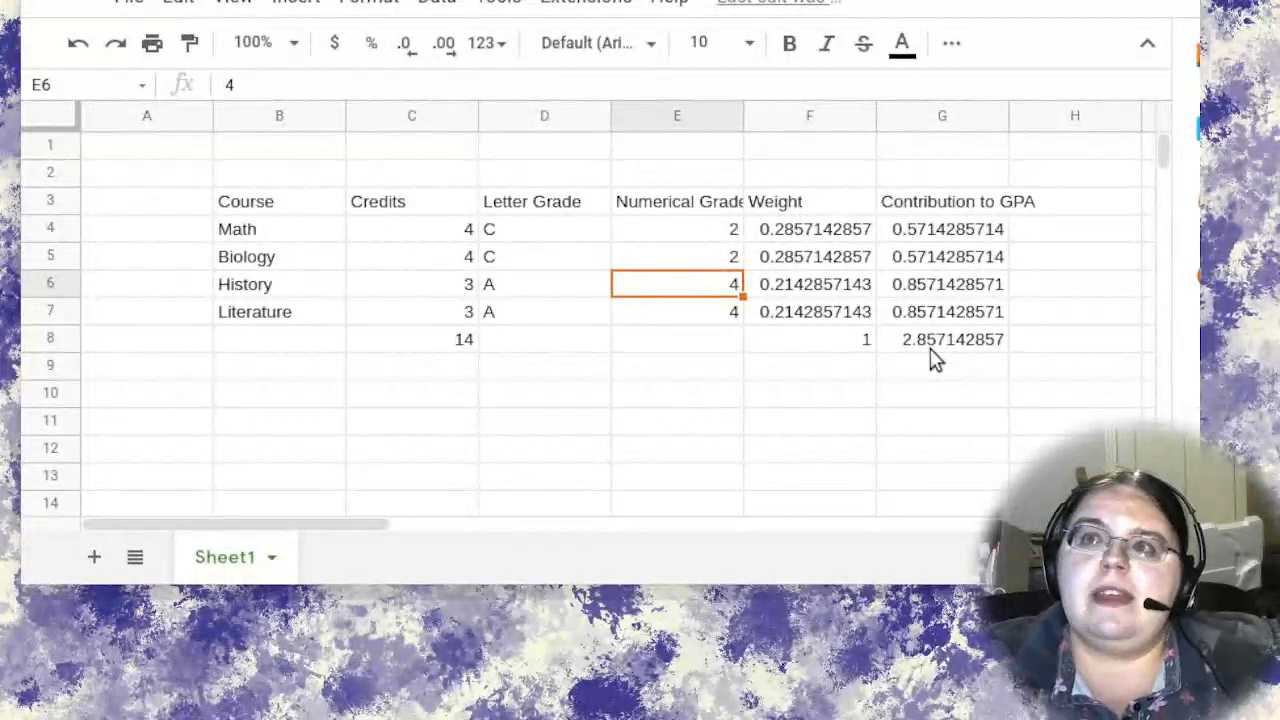
{"action": "key", "text": "ctrl+z"}
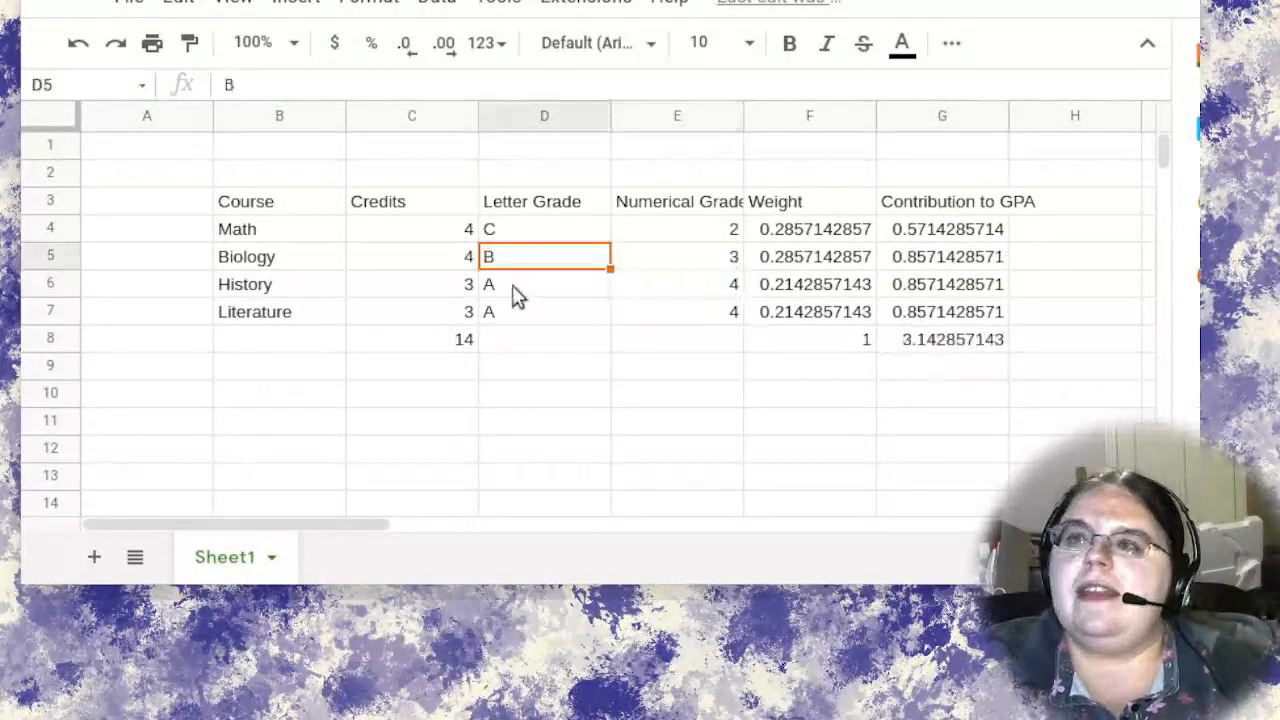
Try History with letter grade B and numerical grade 3, and undo the change.
{"action": "left_click", "coordinate": [517, 293]}
{"action": "type", "text": "B"}
{"action": "key", "text": "Return"}
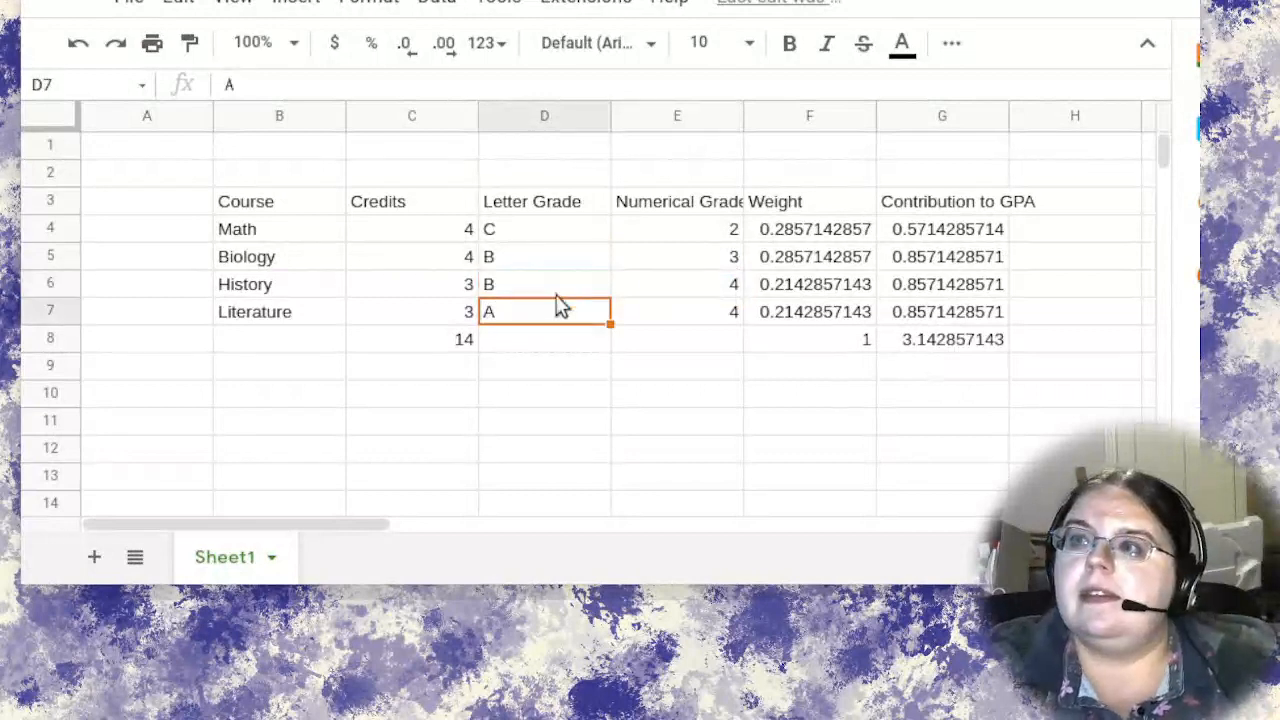
{"action": "left_click", "coordinate": [664, 292]}
{"action": "key", "text": "Down"}
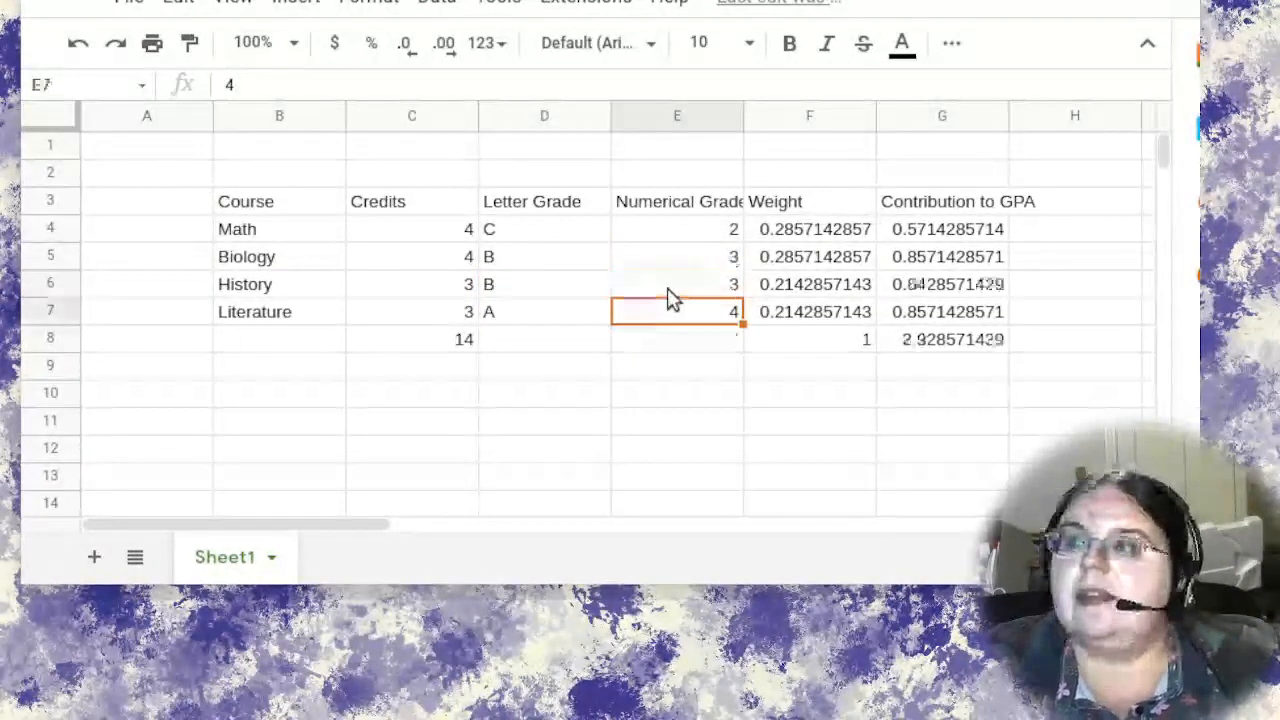
{"action": "key", "text": "ctrl+z"}
Highlight the GPA total in G8 with a cyan fill color.
{"action": "left_click", "coordinate": [921, 347]}
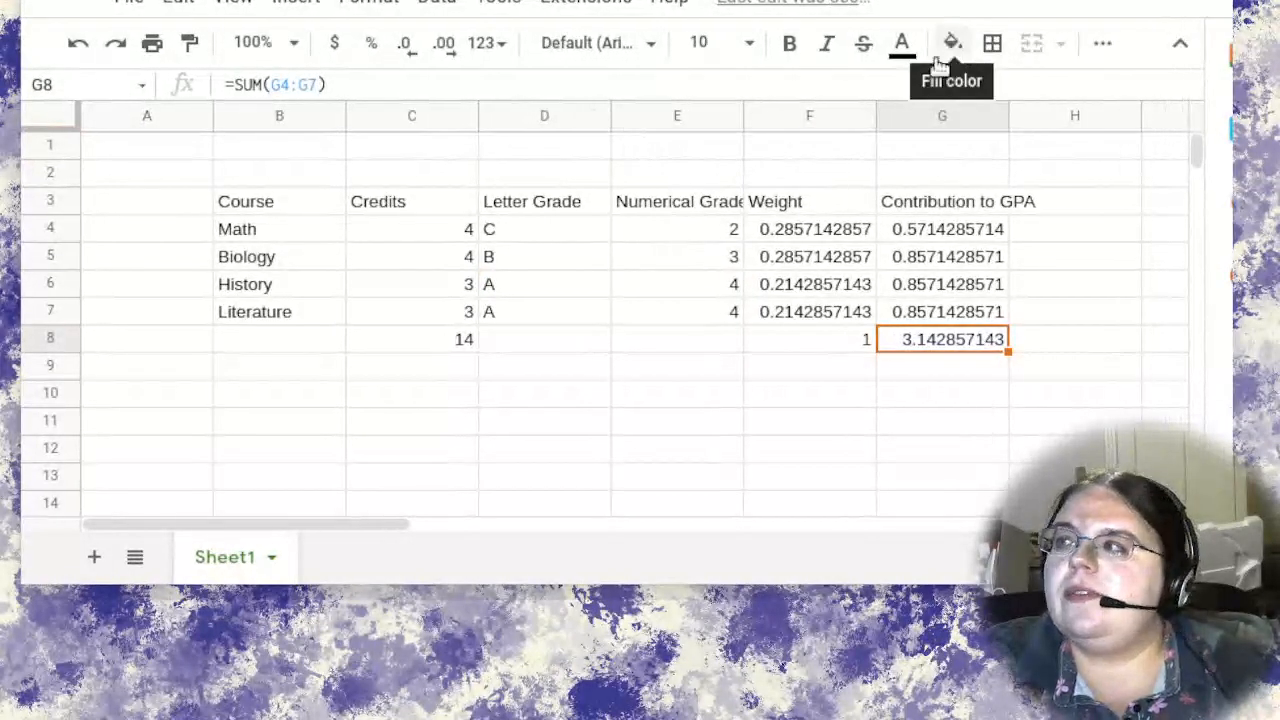
{"action": "left_click", "coordinate": [951, 45]}
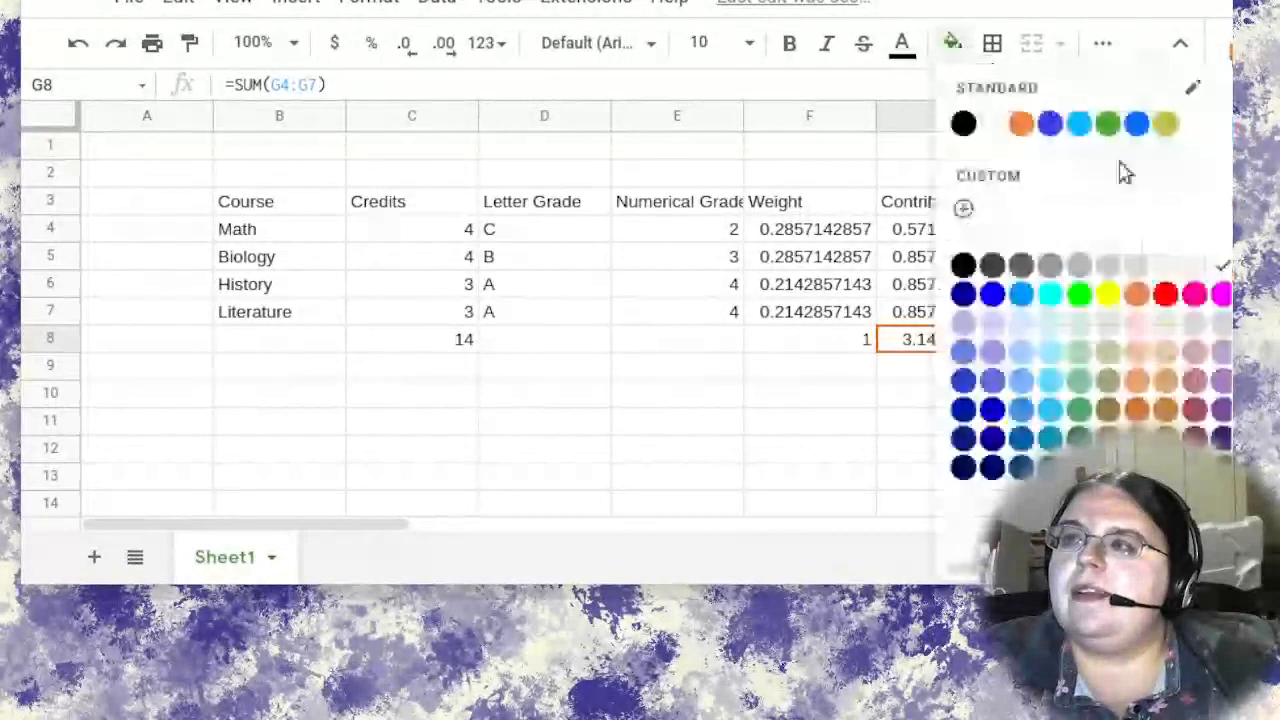
{"action": "left_click", "coordinate": [1050, 294]}
{"action": "left_click", "coordinate": [966, 376]}
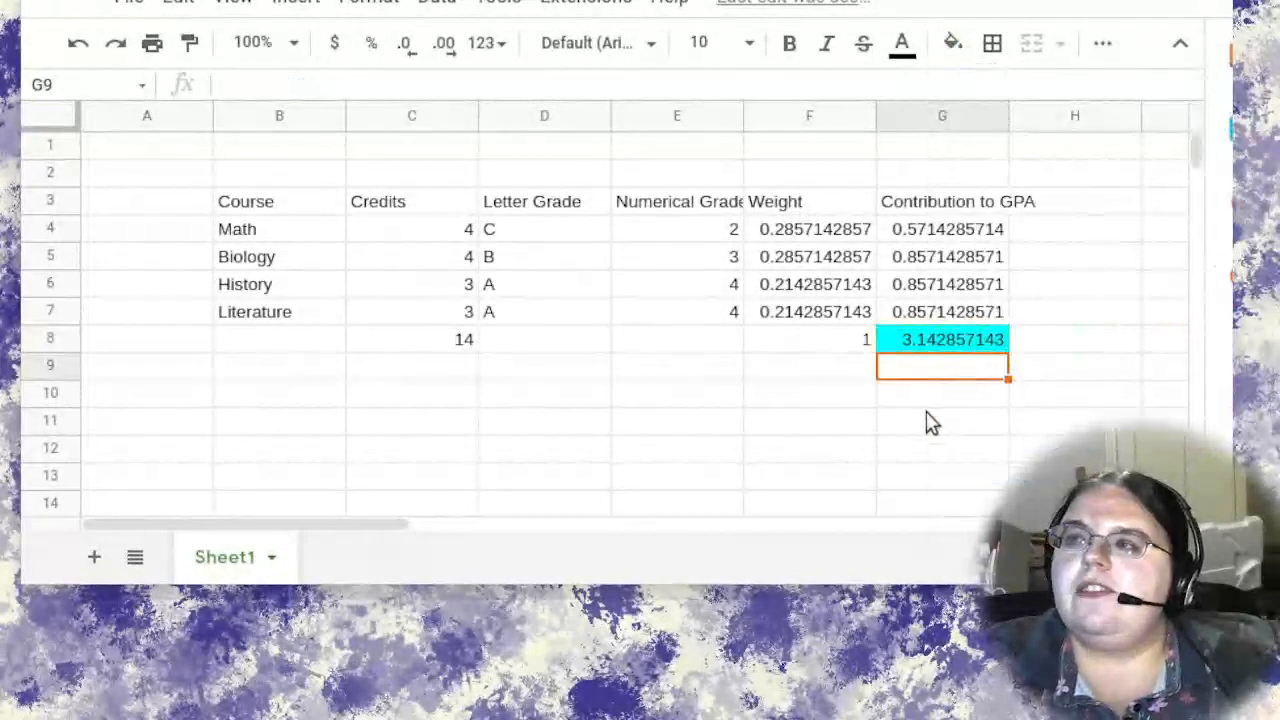